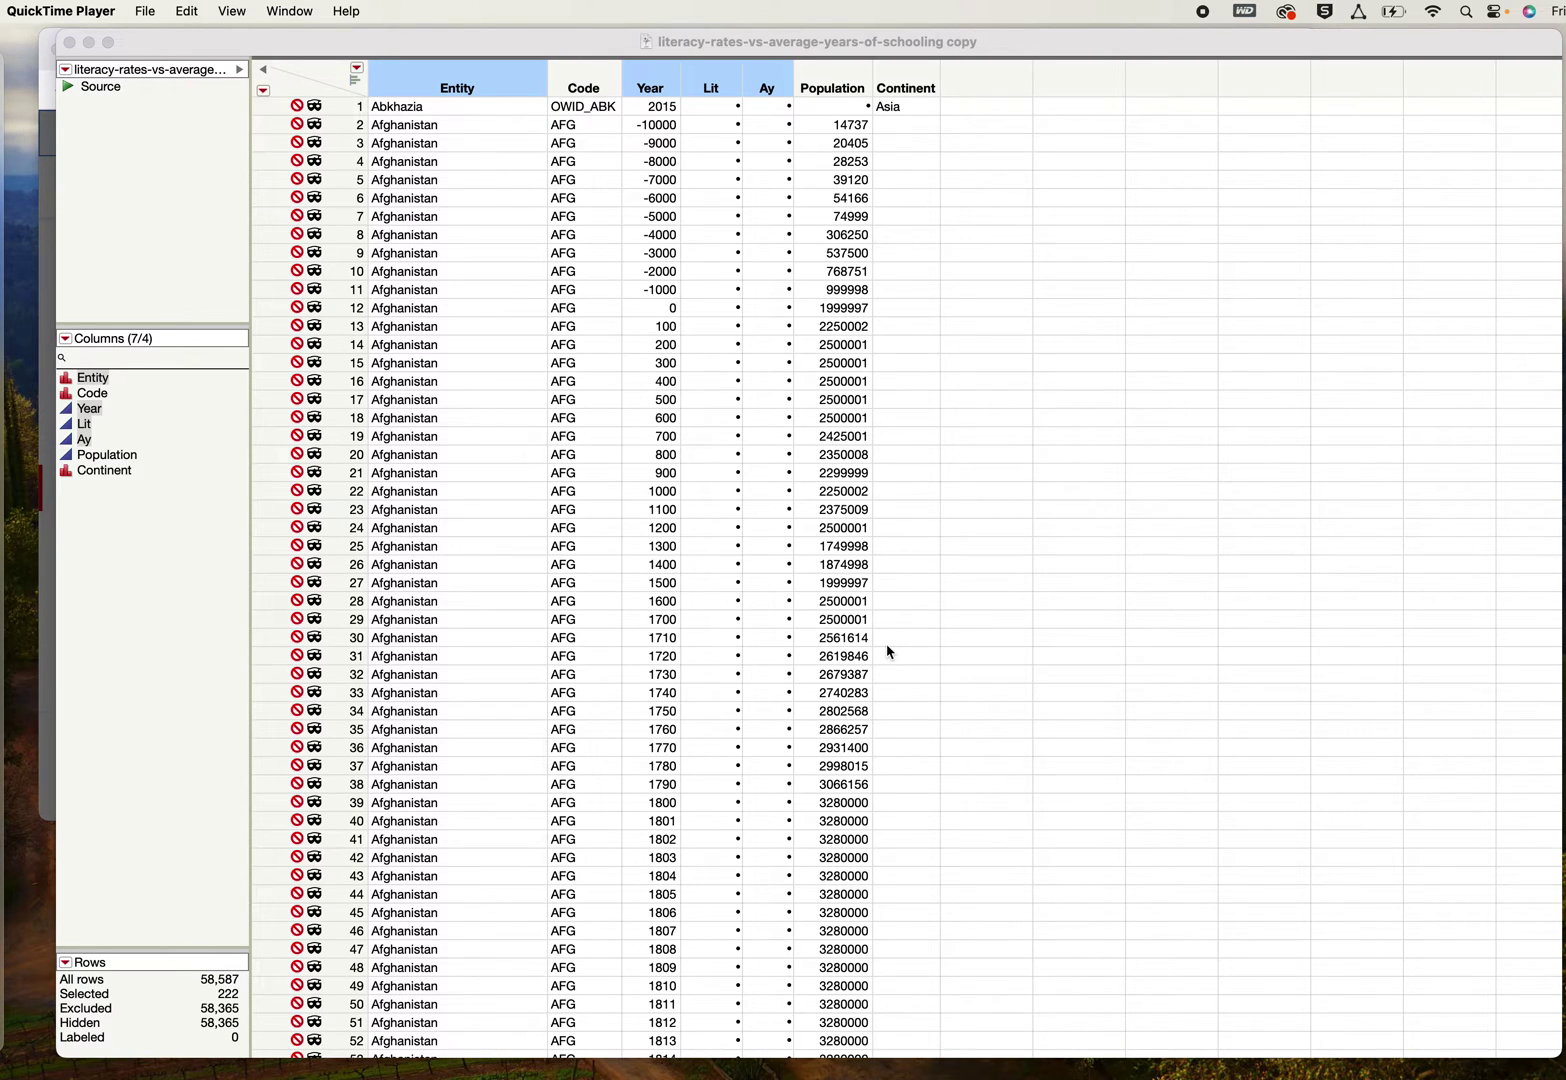
Step: Run Fit Y by X with Lit as response and Ay as factor, and enlarge the report
click(379, 49)
click(360, 11)
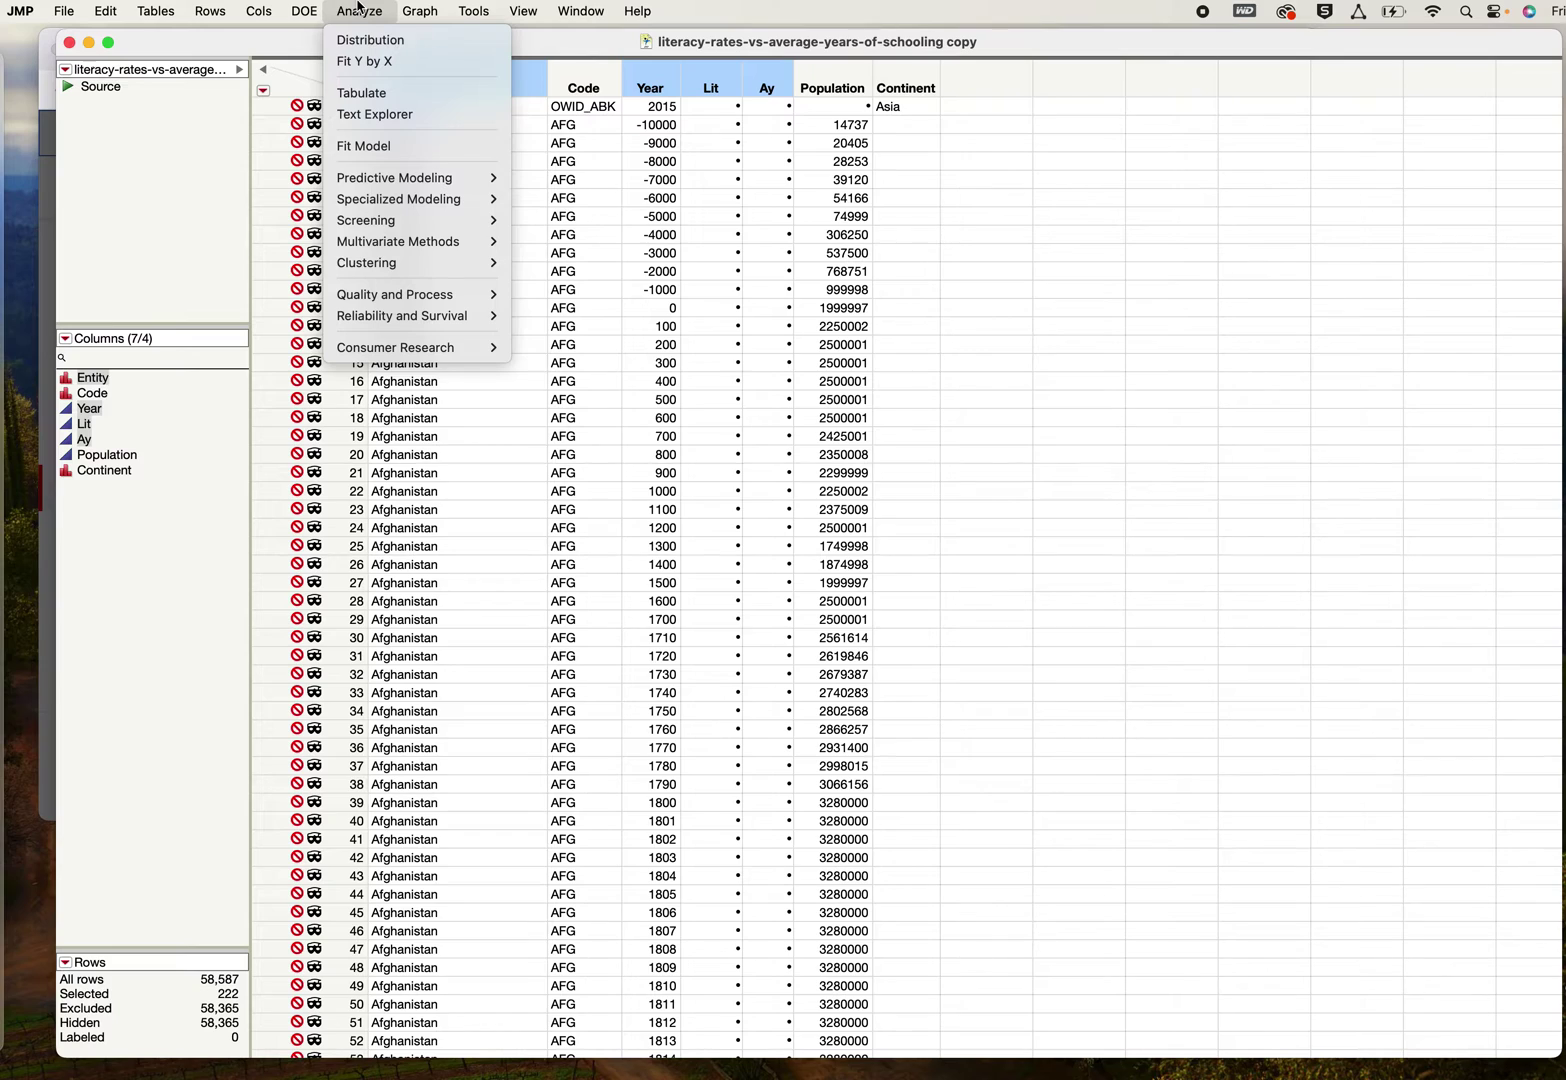
click(368, 61)
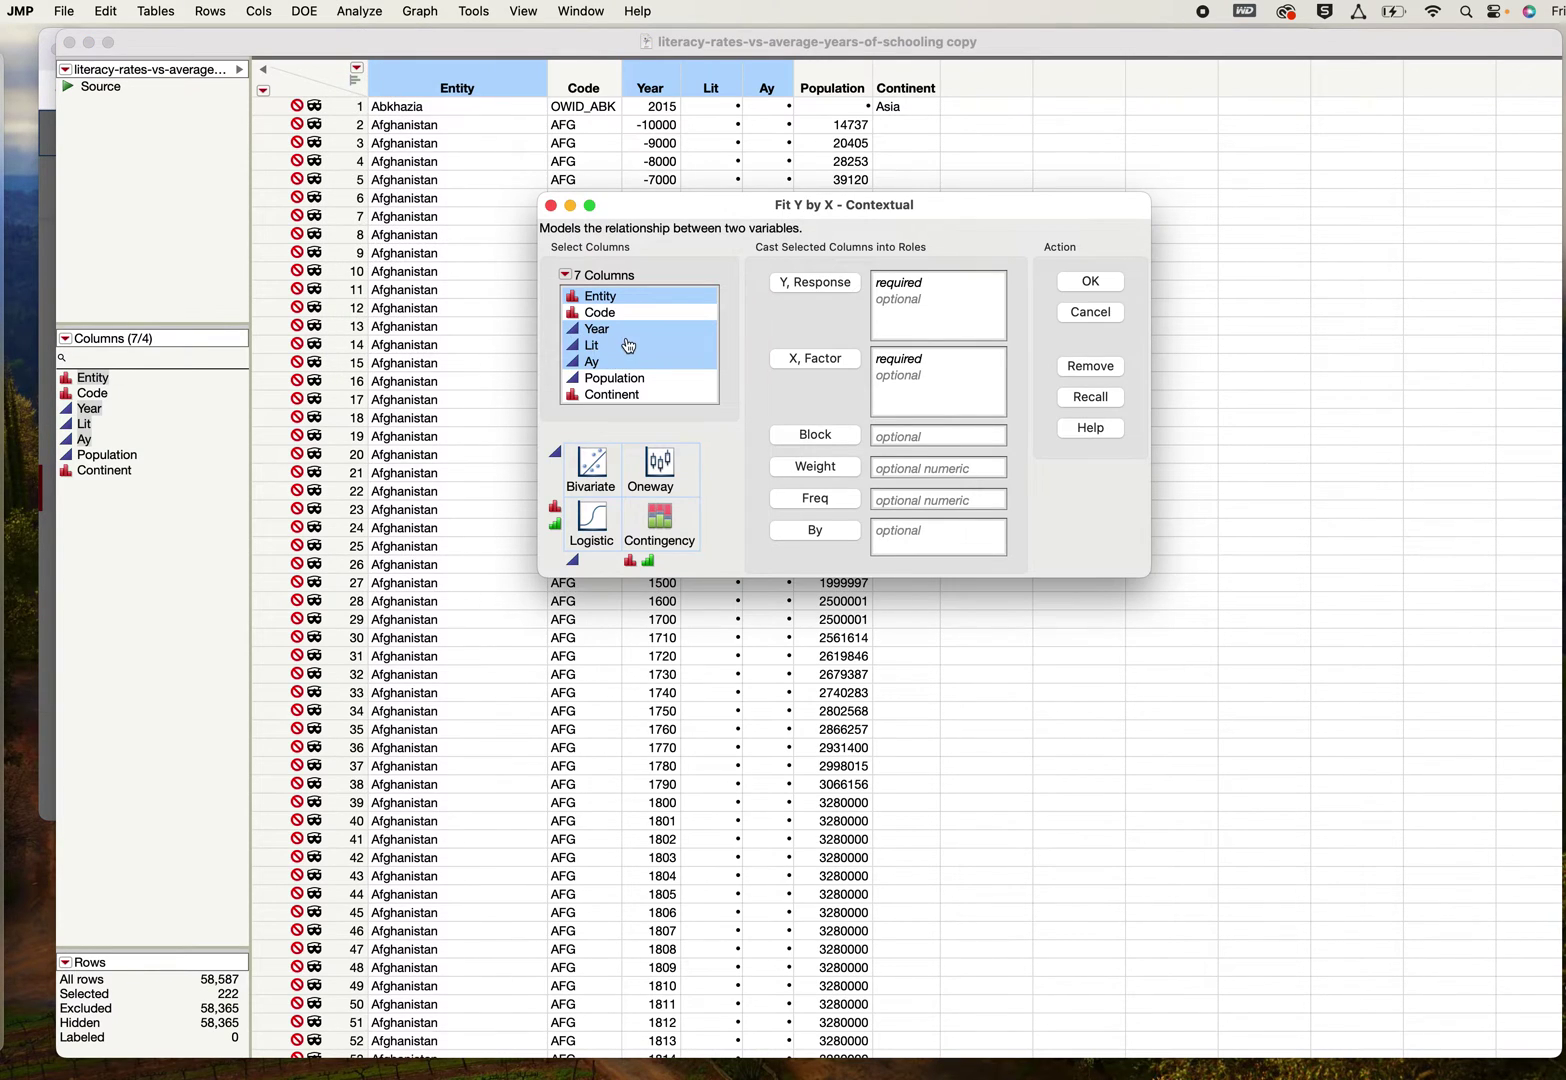
click(618, 347)
click(815, 283)
click(642, 362)
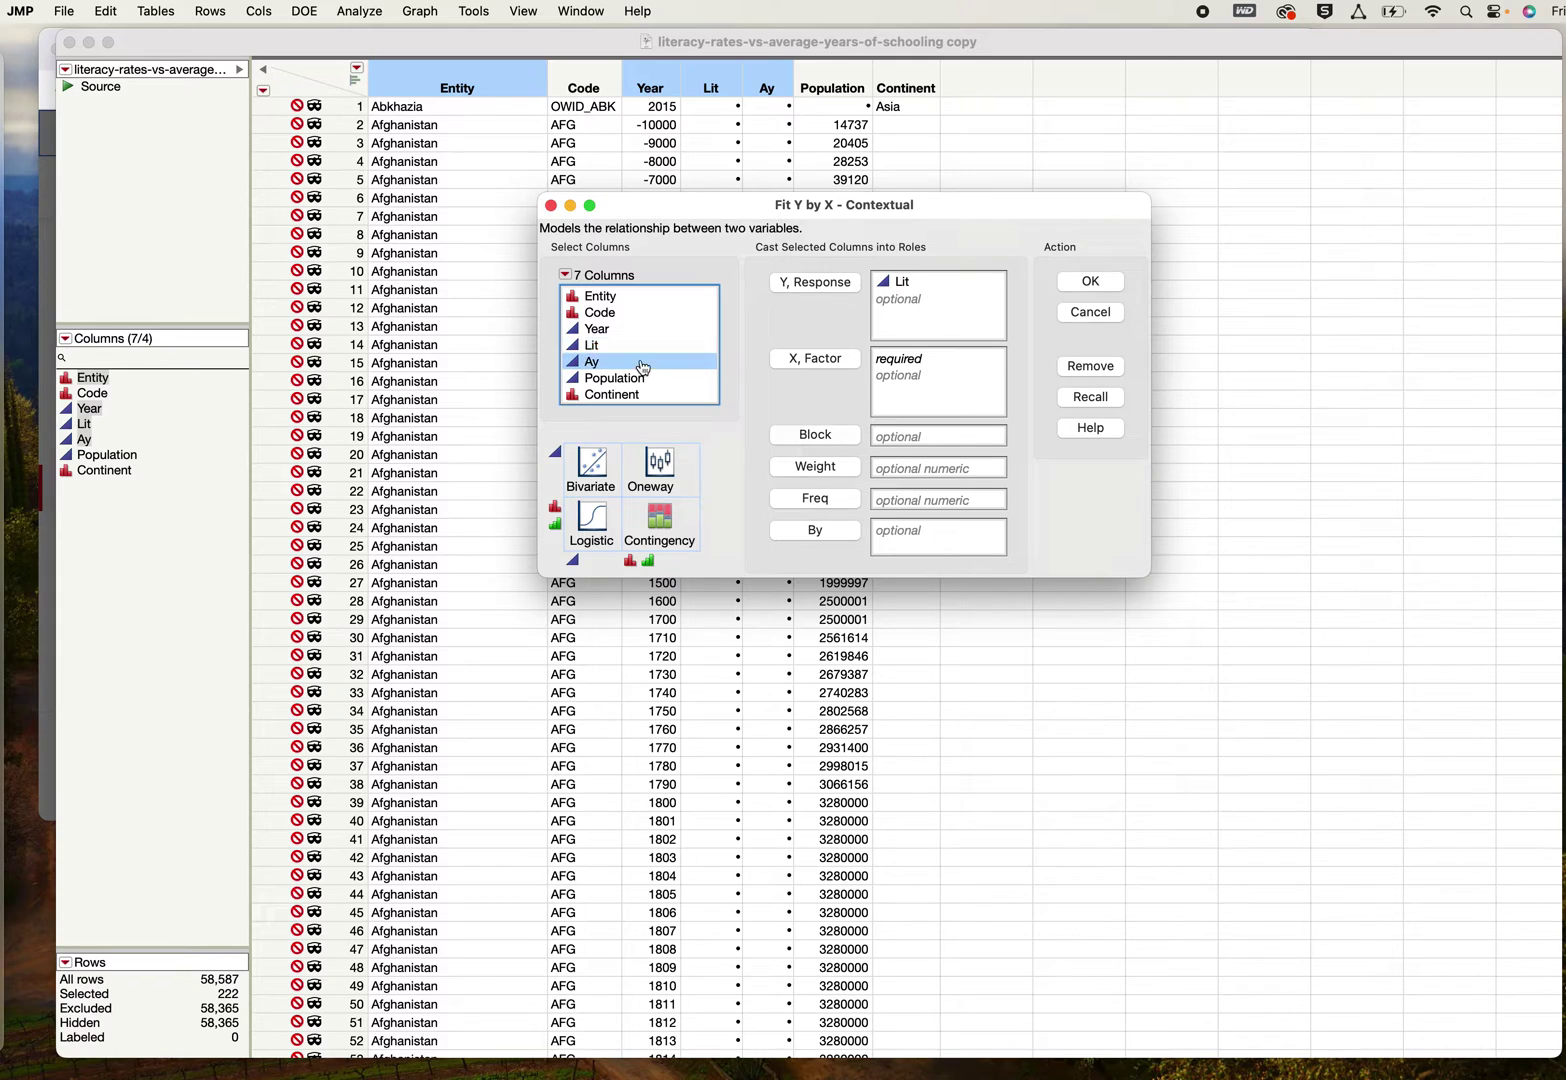
click(806, 367)
click(1091, 282)
drag(422, 407, 739, 710)
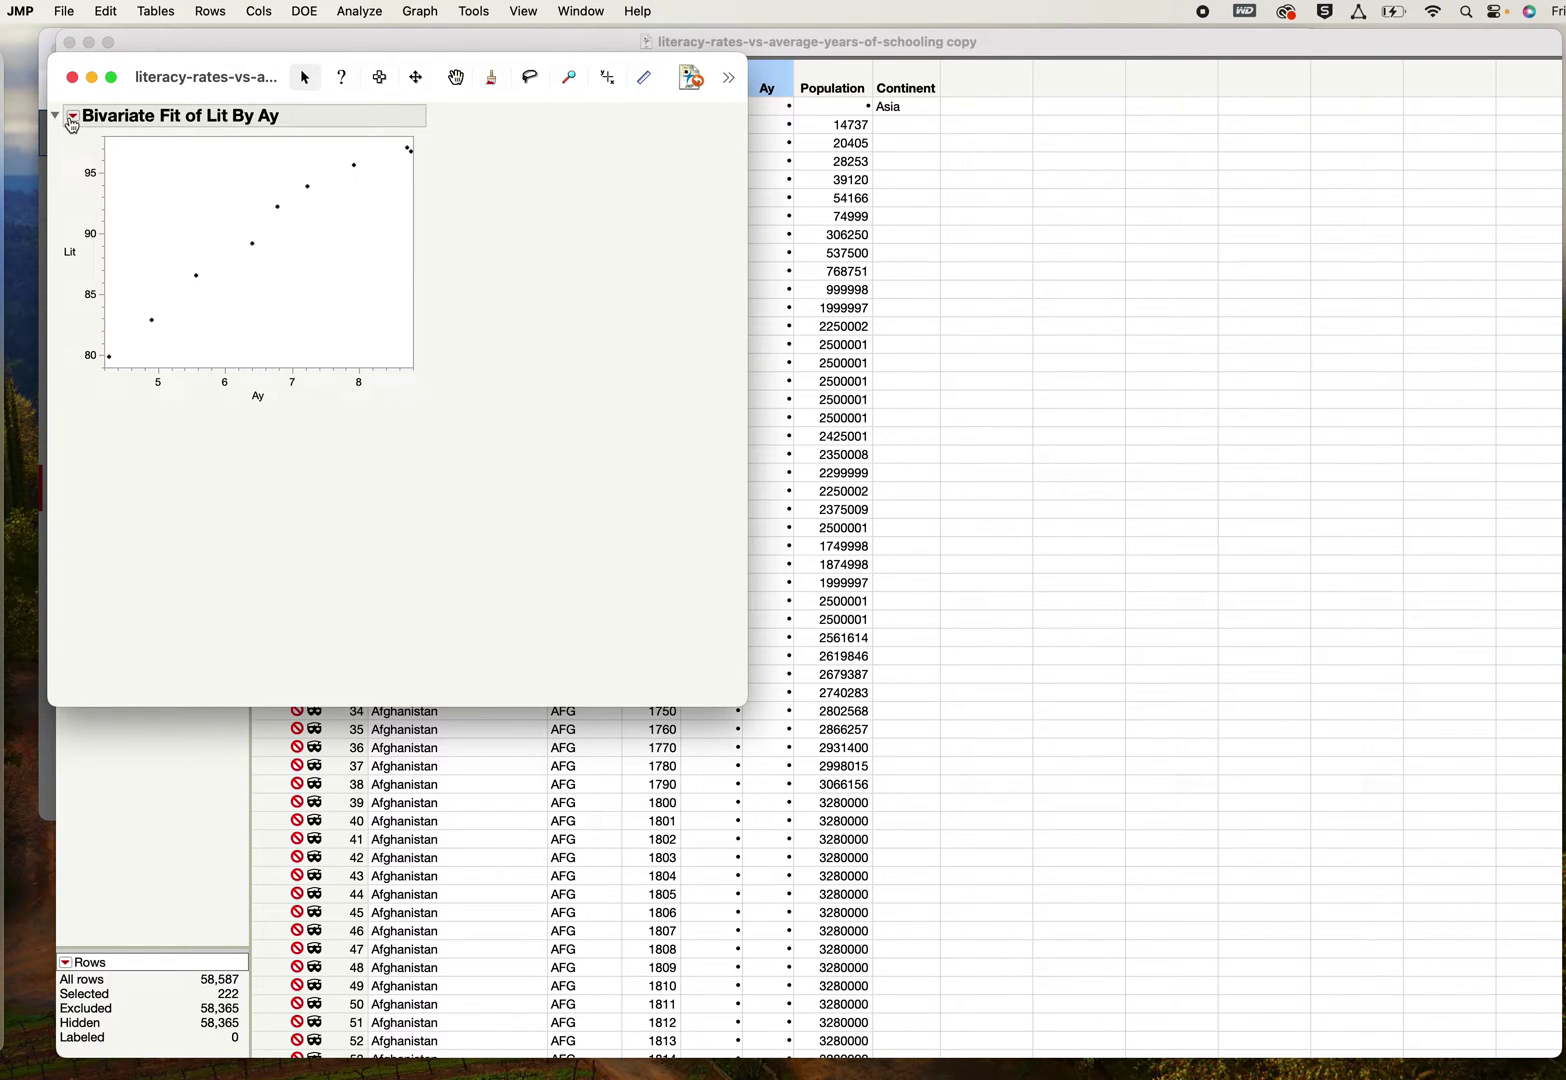
Step: Add a Fit Line to the Lit by Ay plot and enlarge the report to show all estimates
click(72, 116)
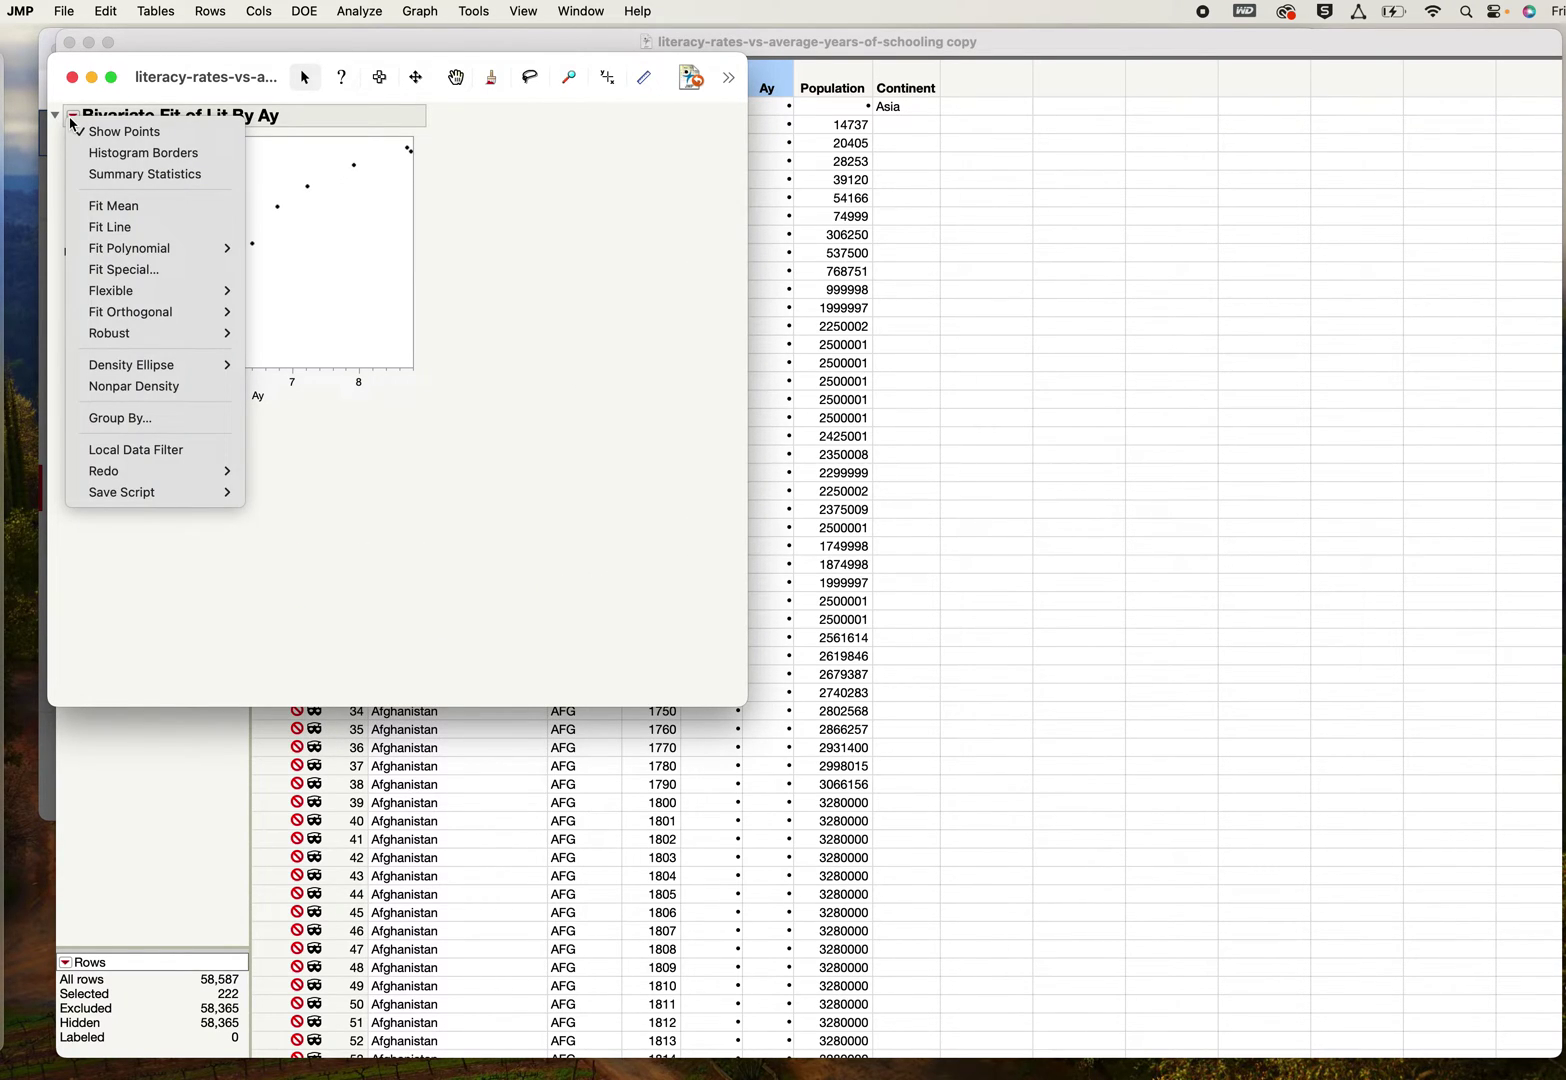
click(109, 227)
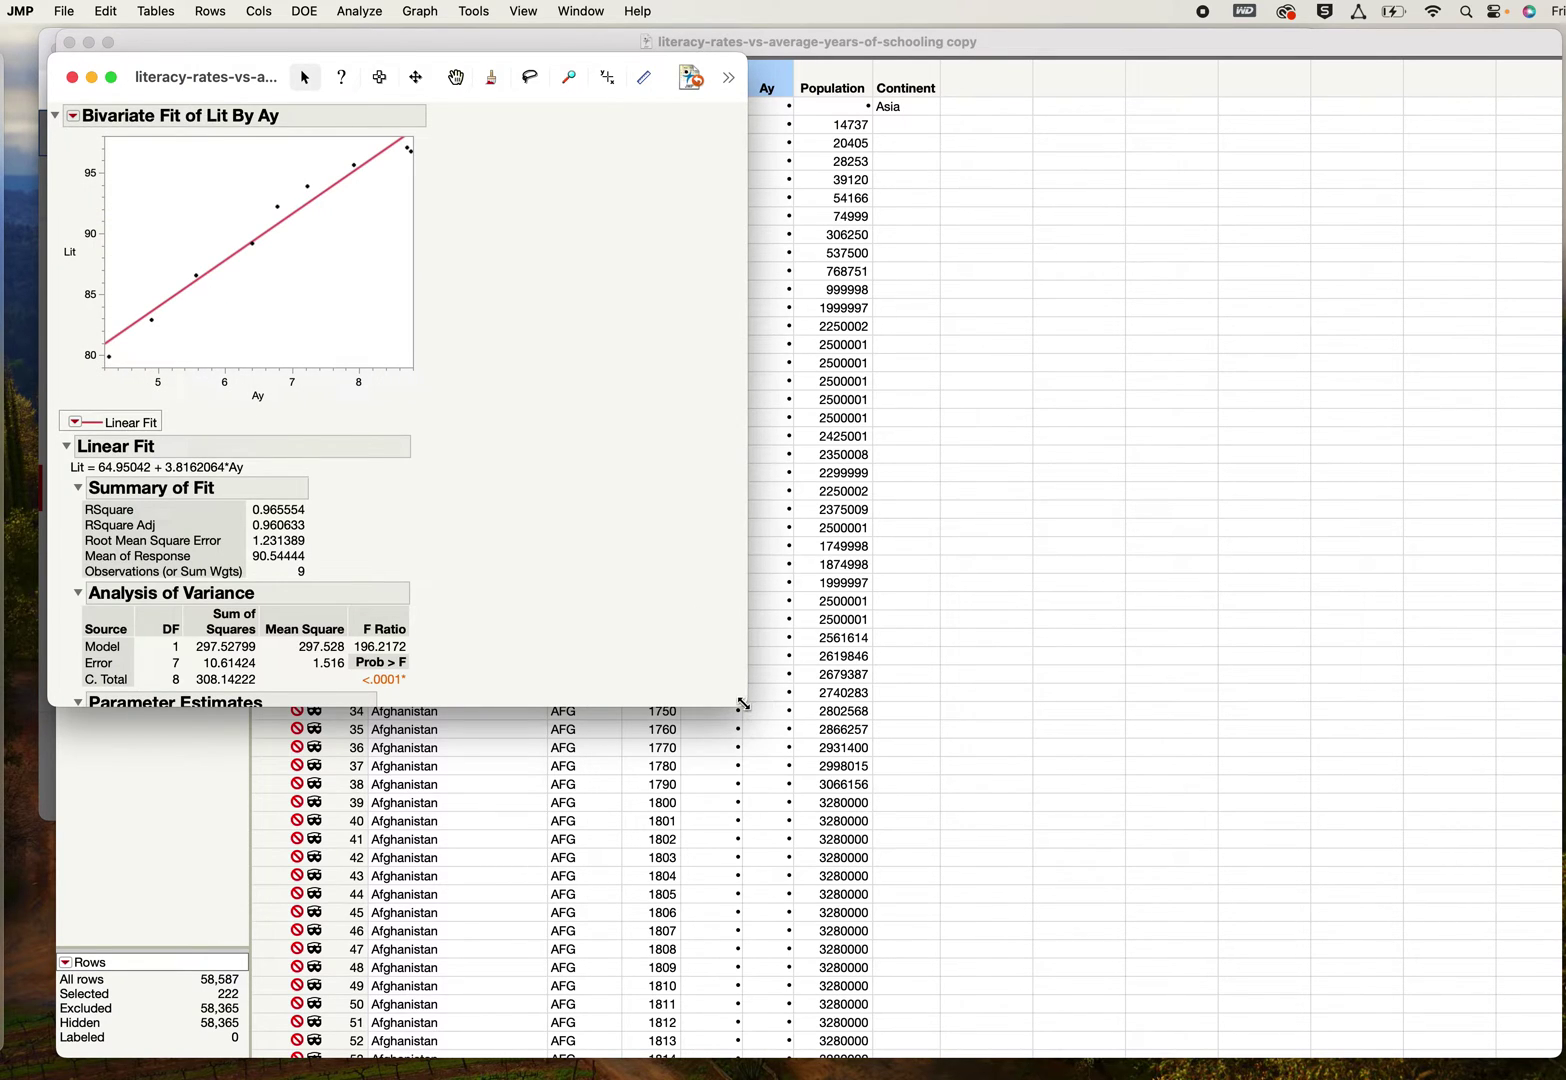
drag(743, 704, 878, 900)
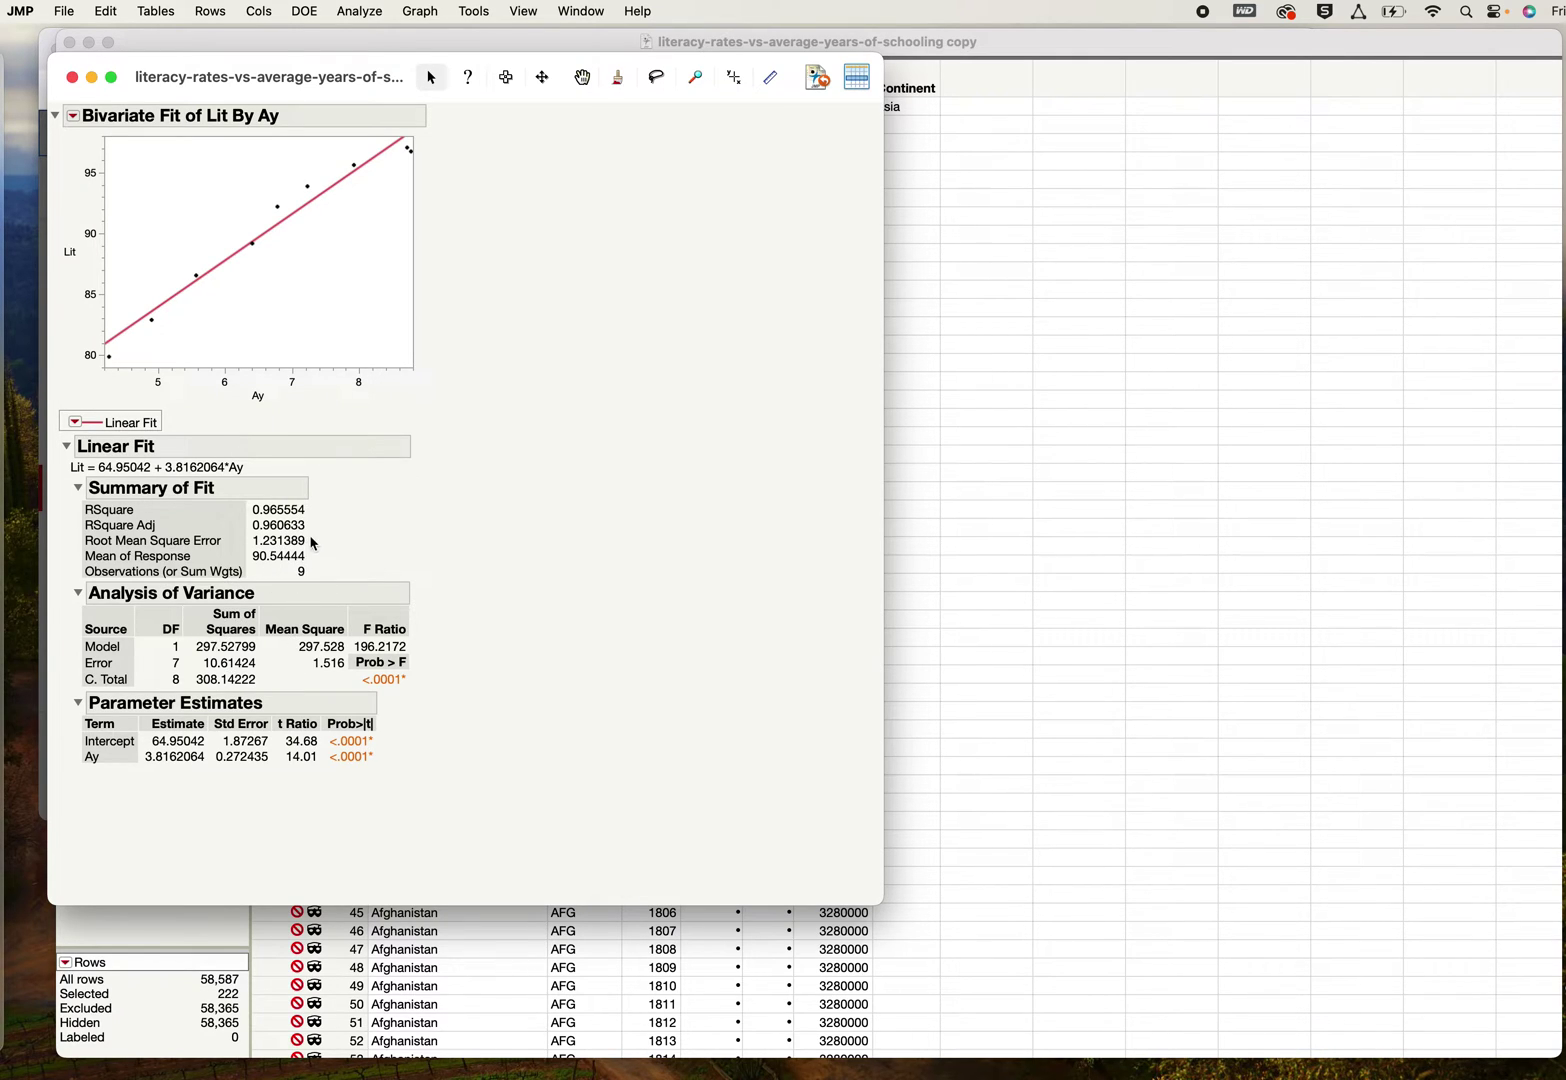
click(232, 467)
click(321, 476)
Step: Add a Fit Mean line at 93.66 and expand its summary details
click(72, 116)
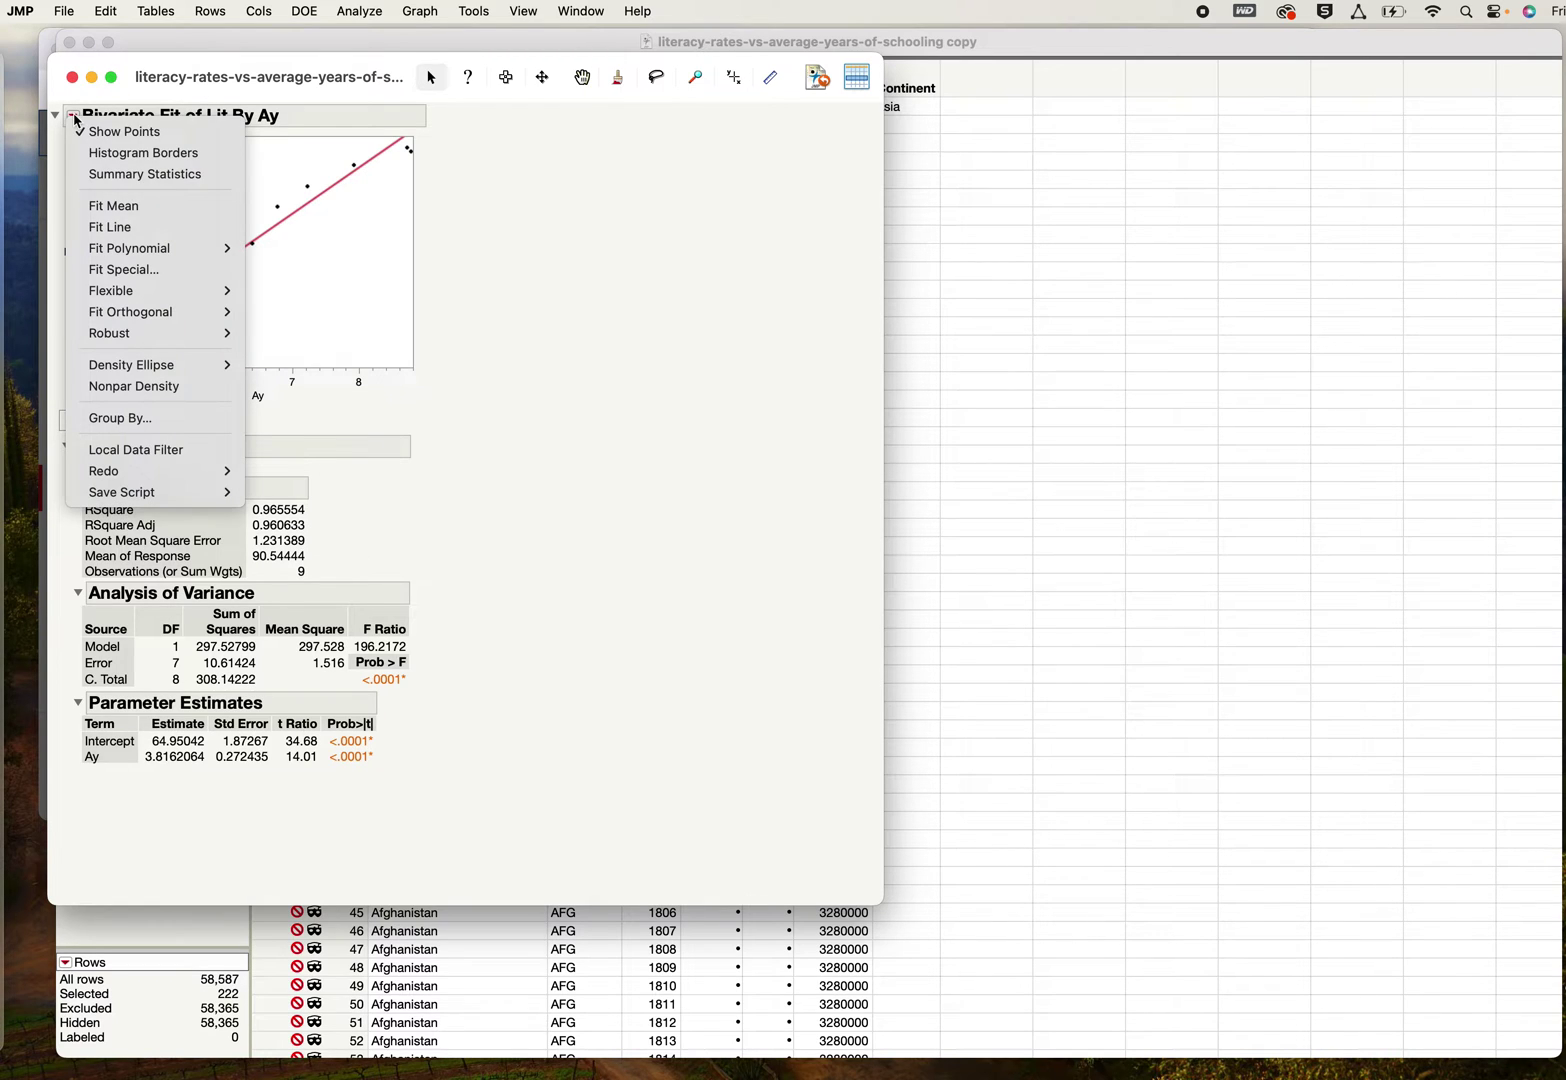
click(114, 206)
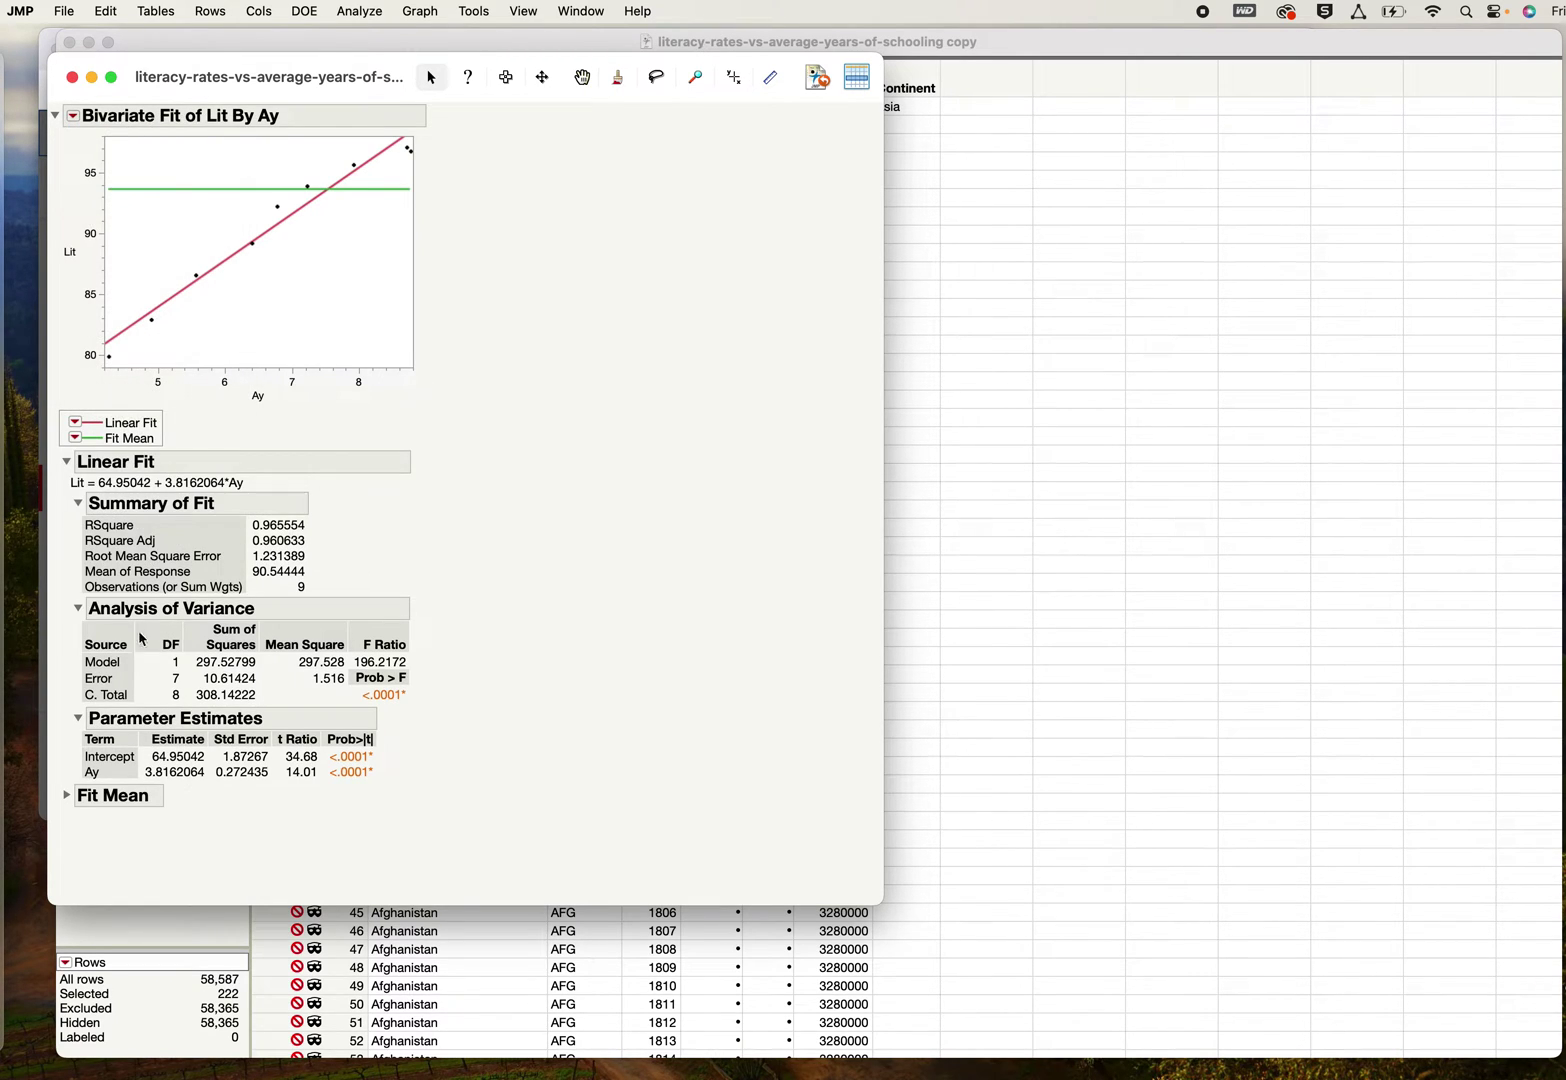
click(67, 796)
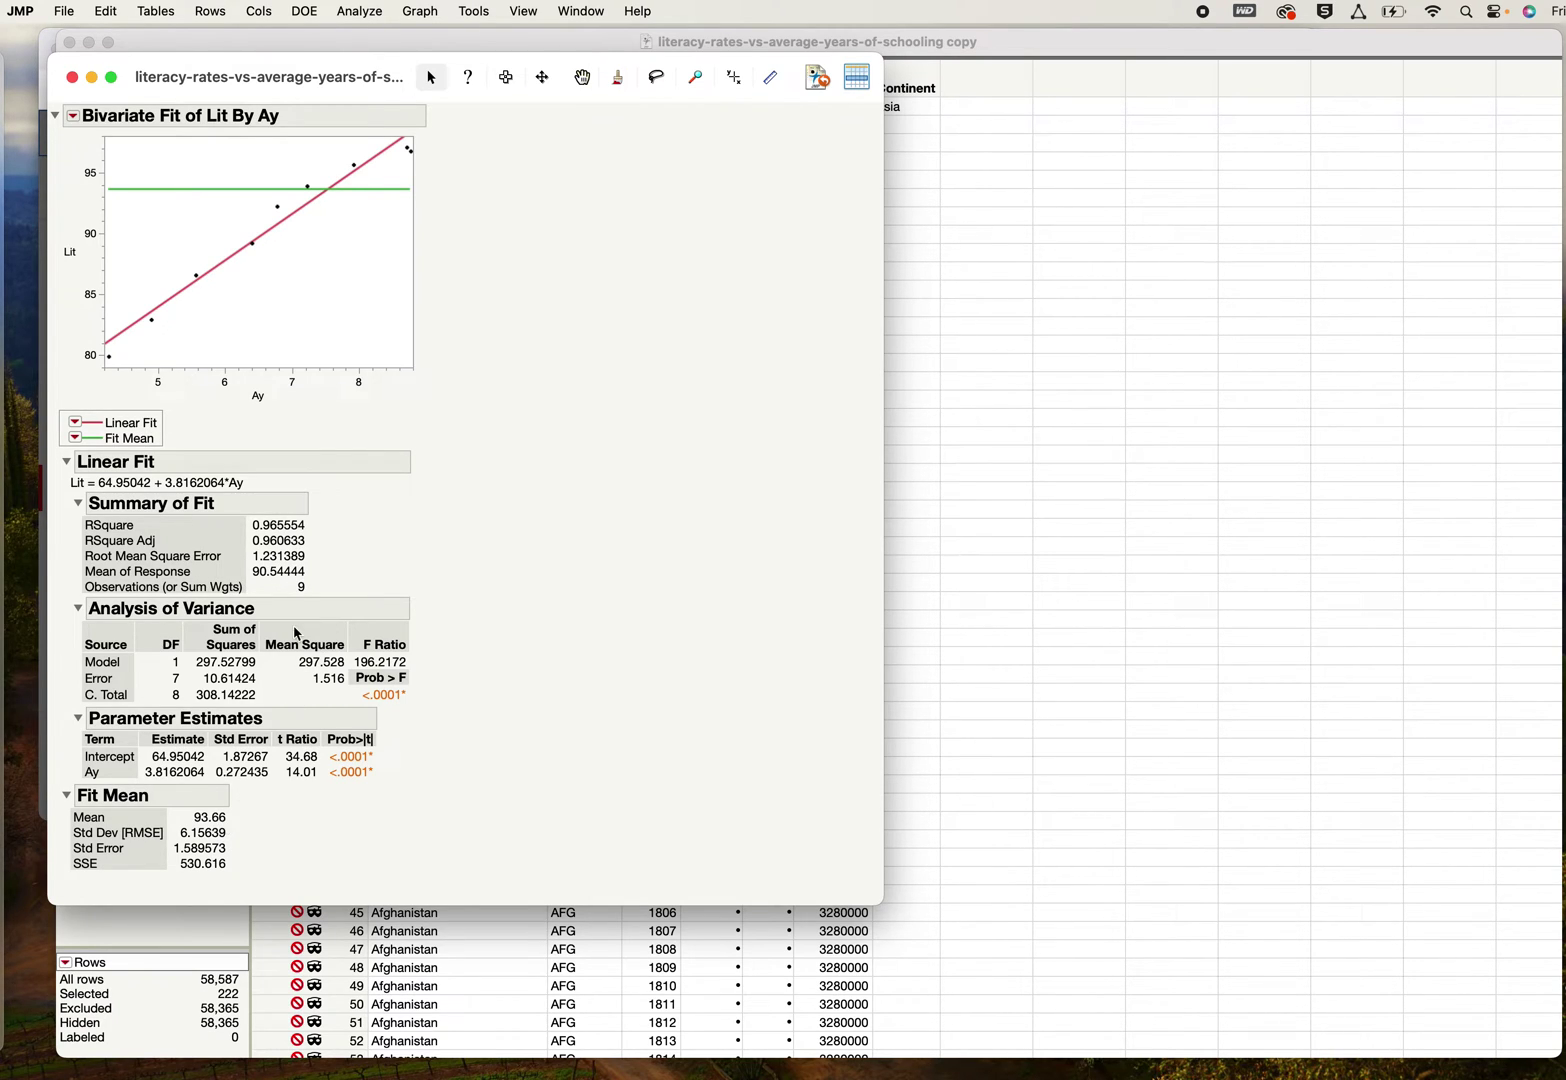
Step: Collapse the Fit Mean summary, then select and deselect the linear fit equation
click(67, 798)
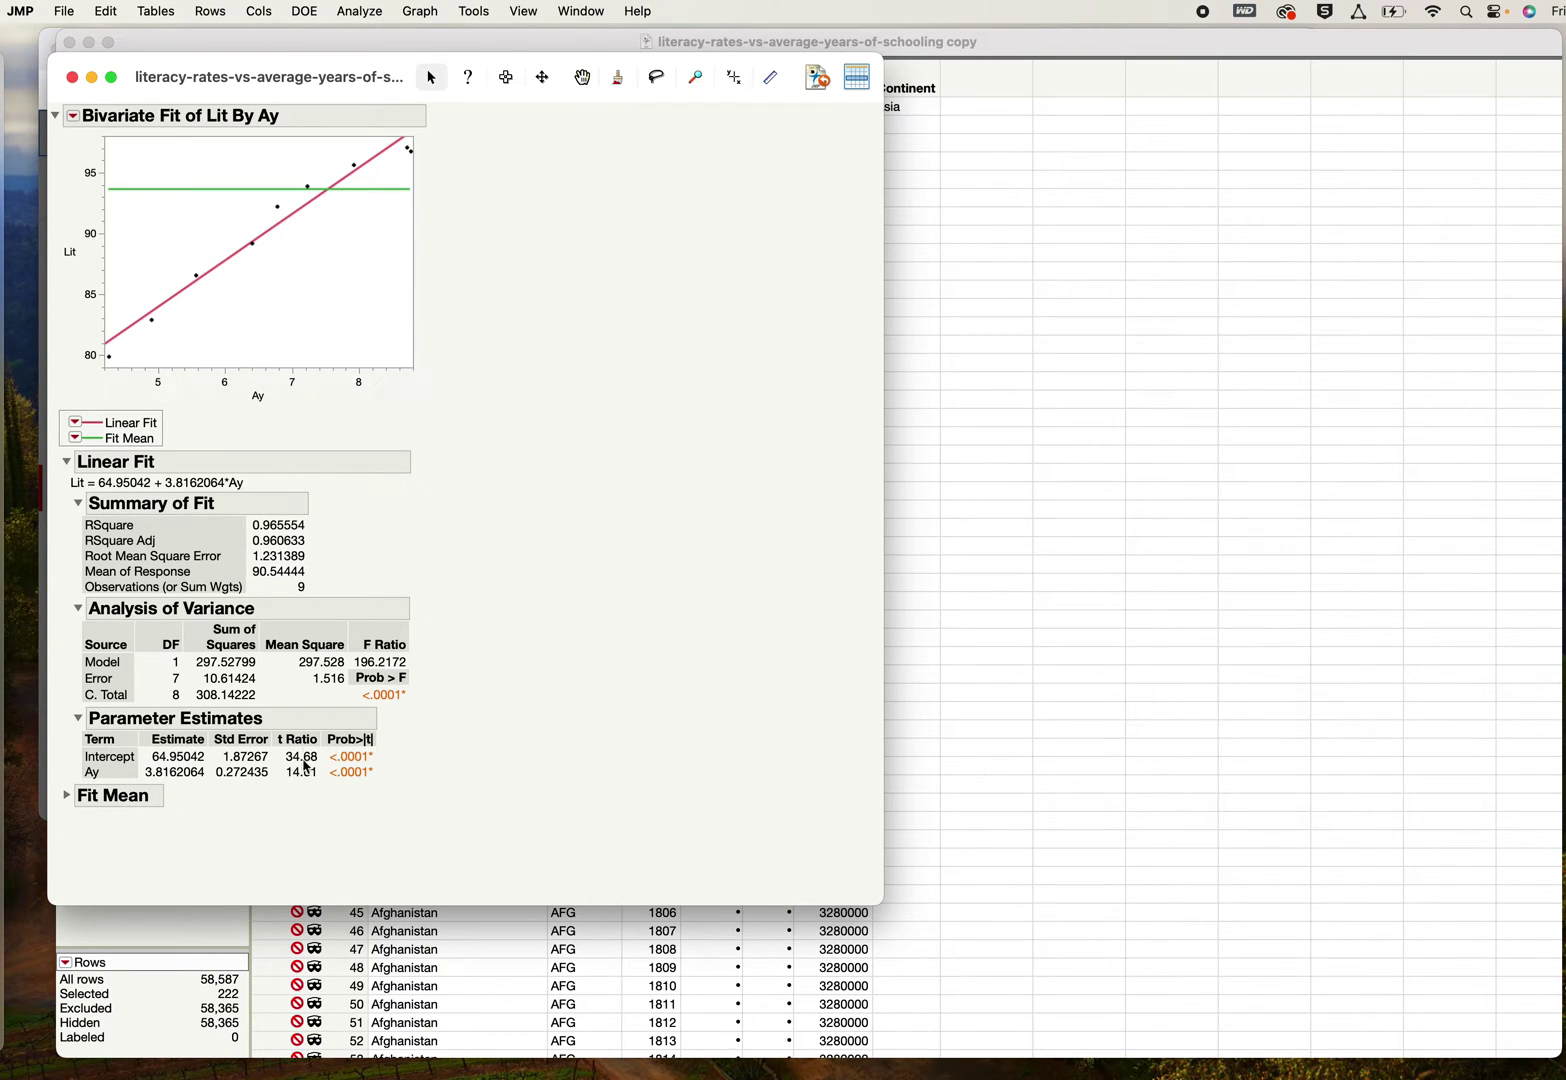
click(98, 481)
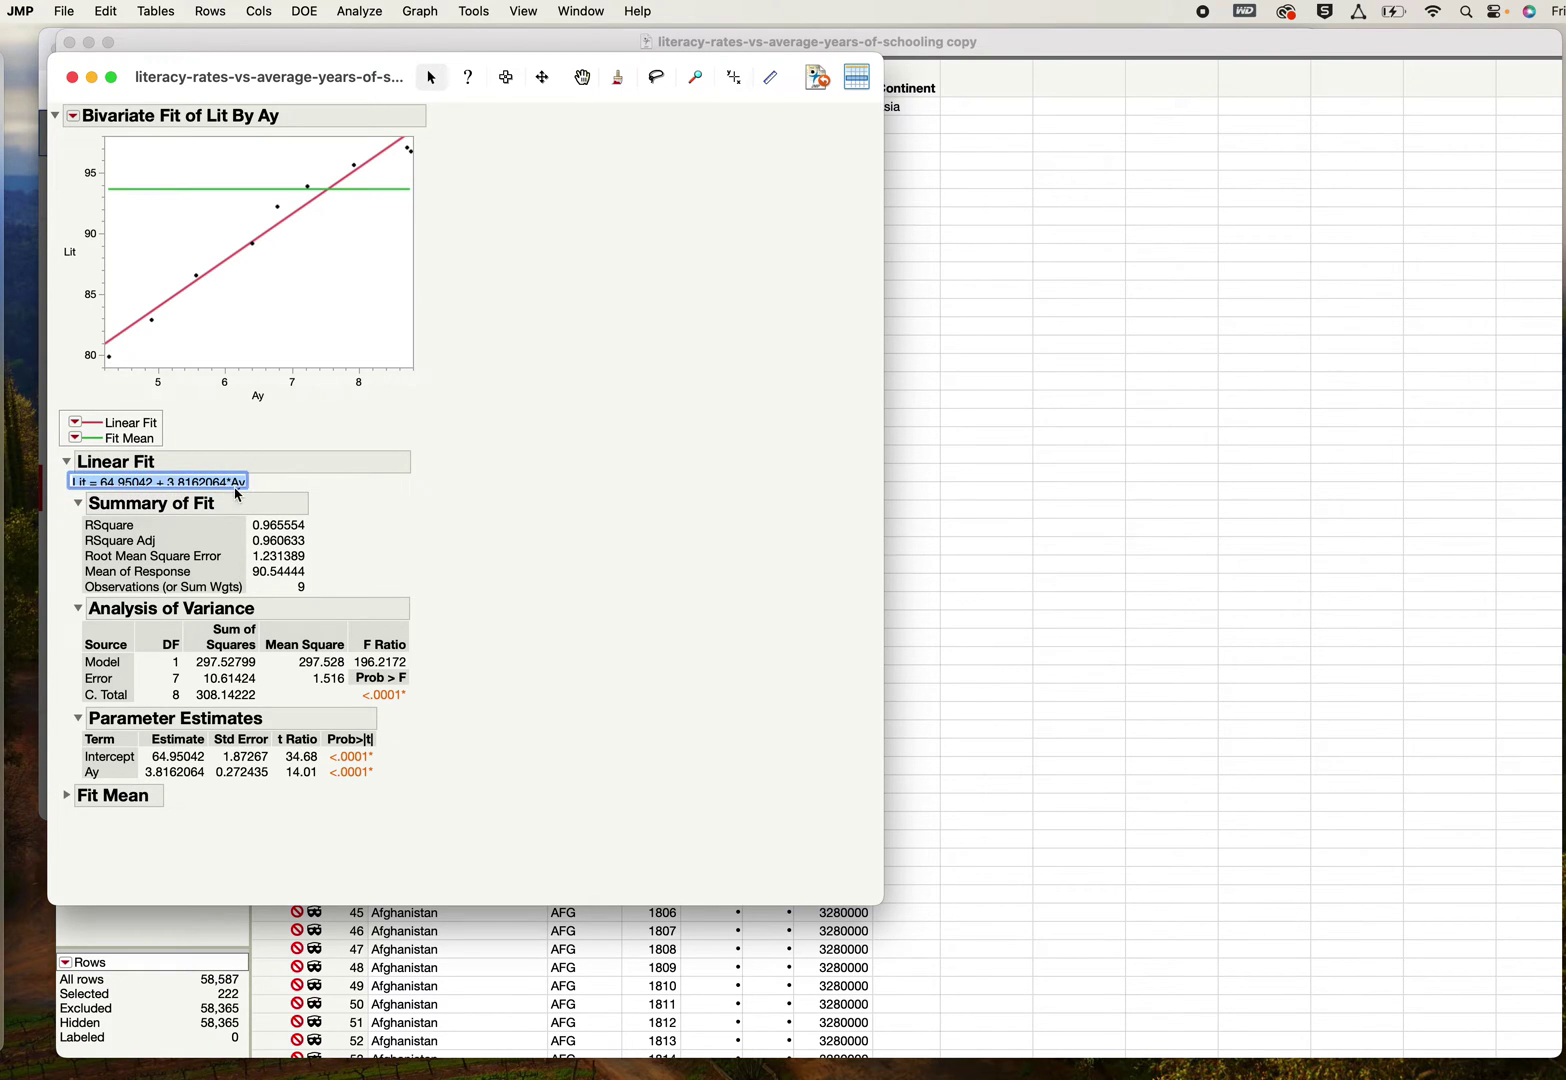
click(269, 480)
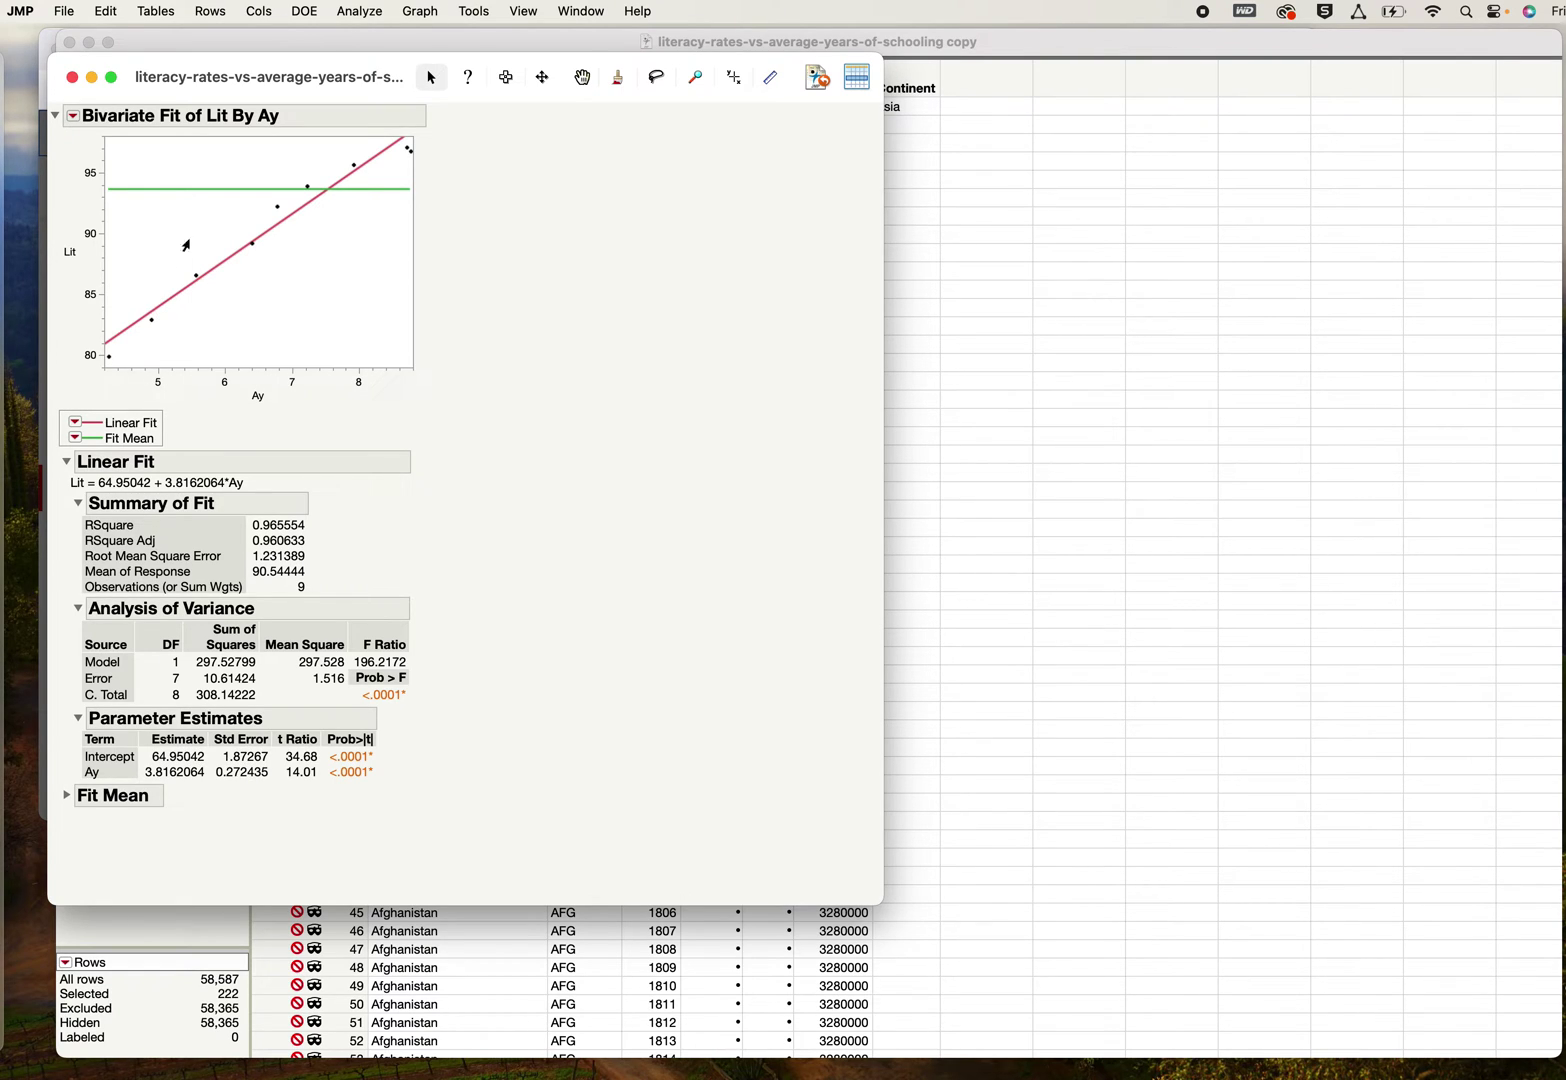
Step: Open a fit's options menu and dismiss it without changes
click(75, 438)
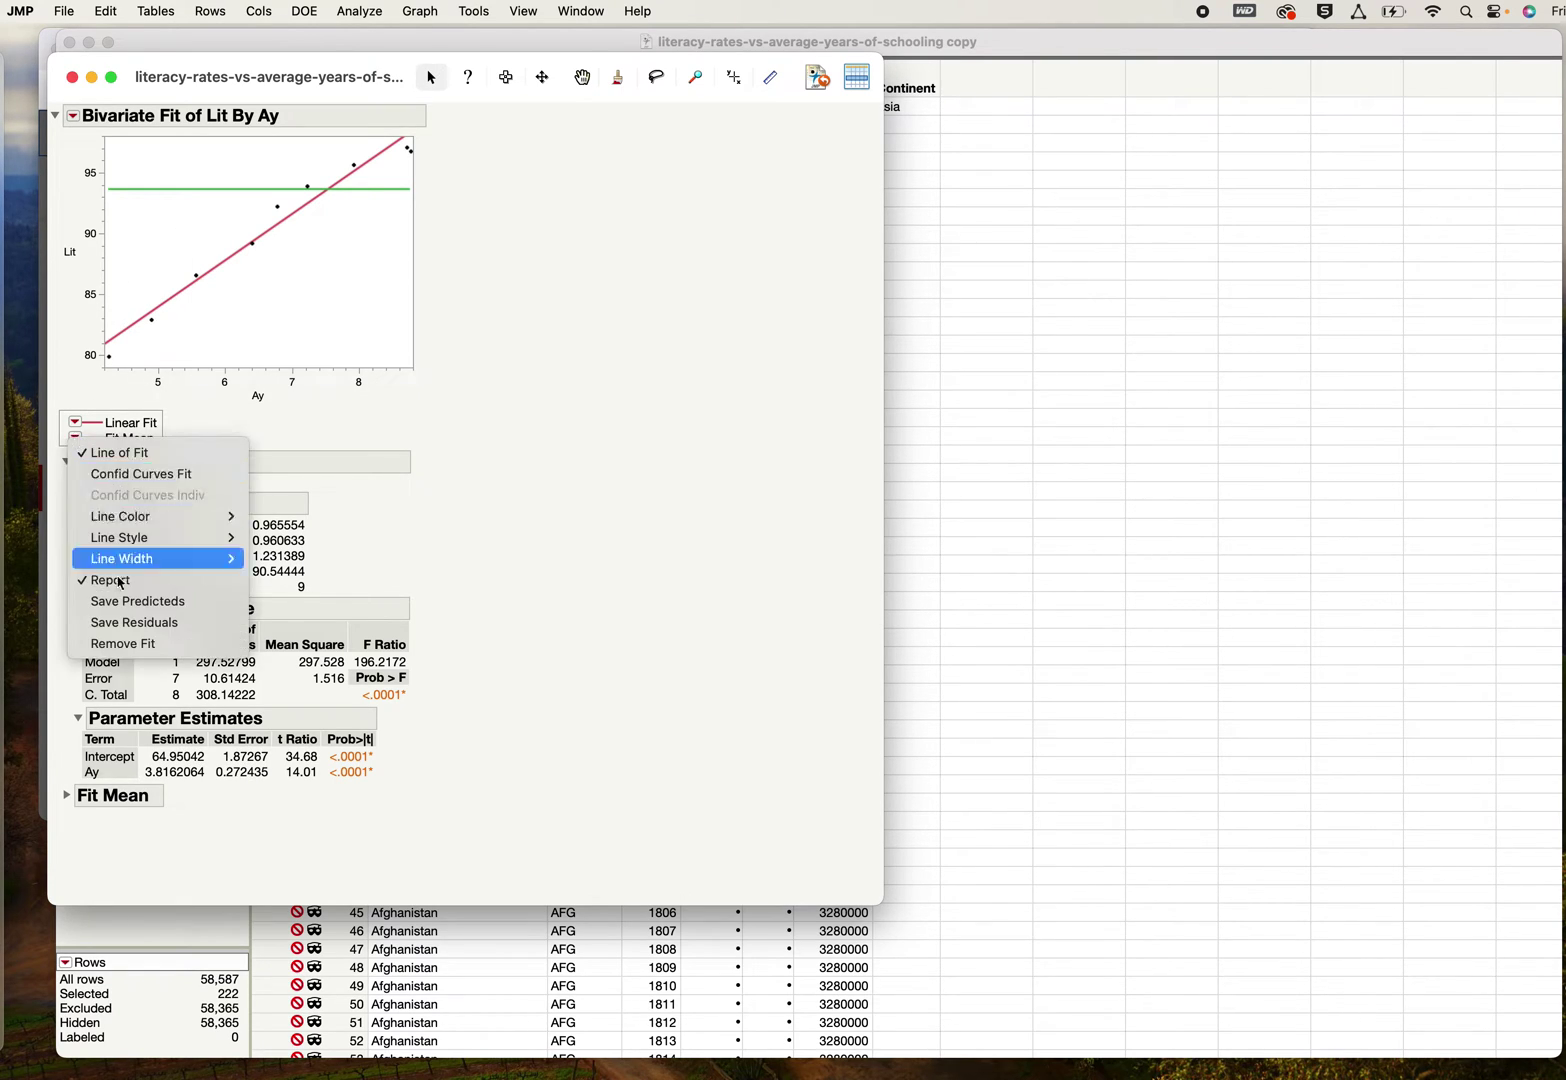
click(122, 643)
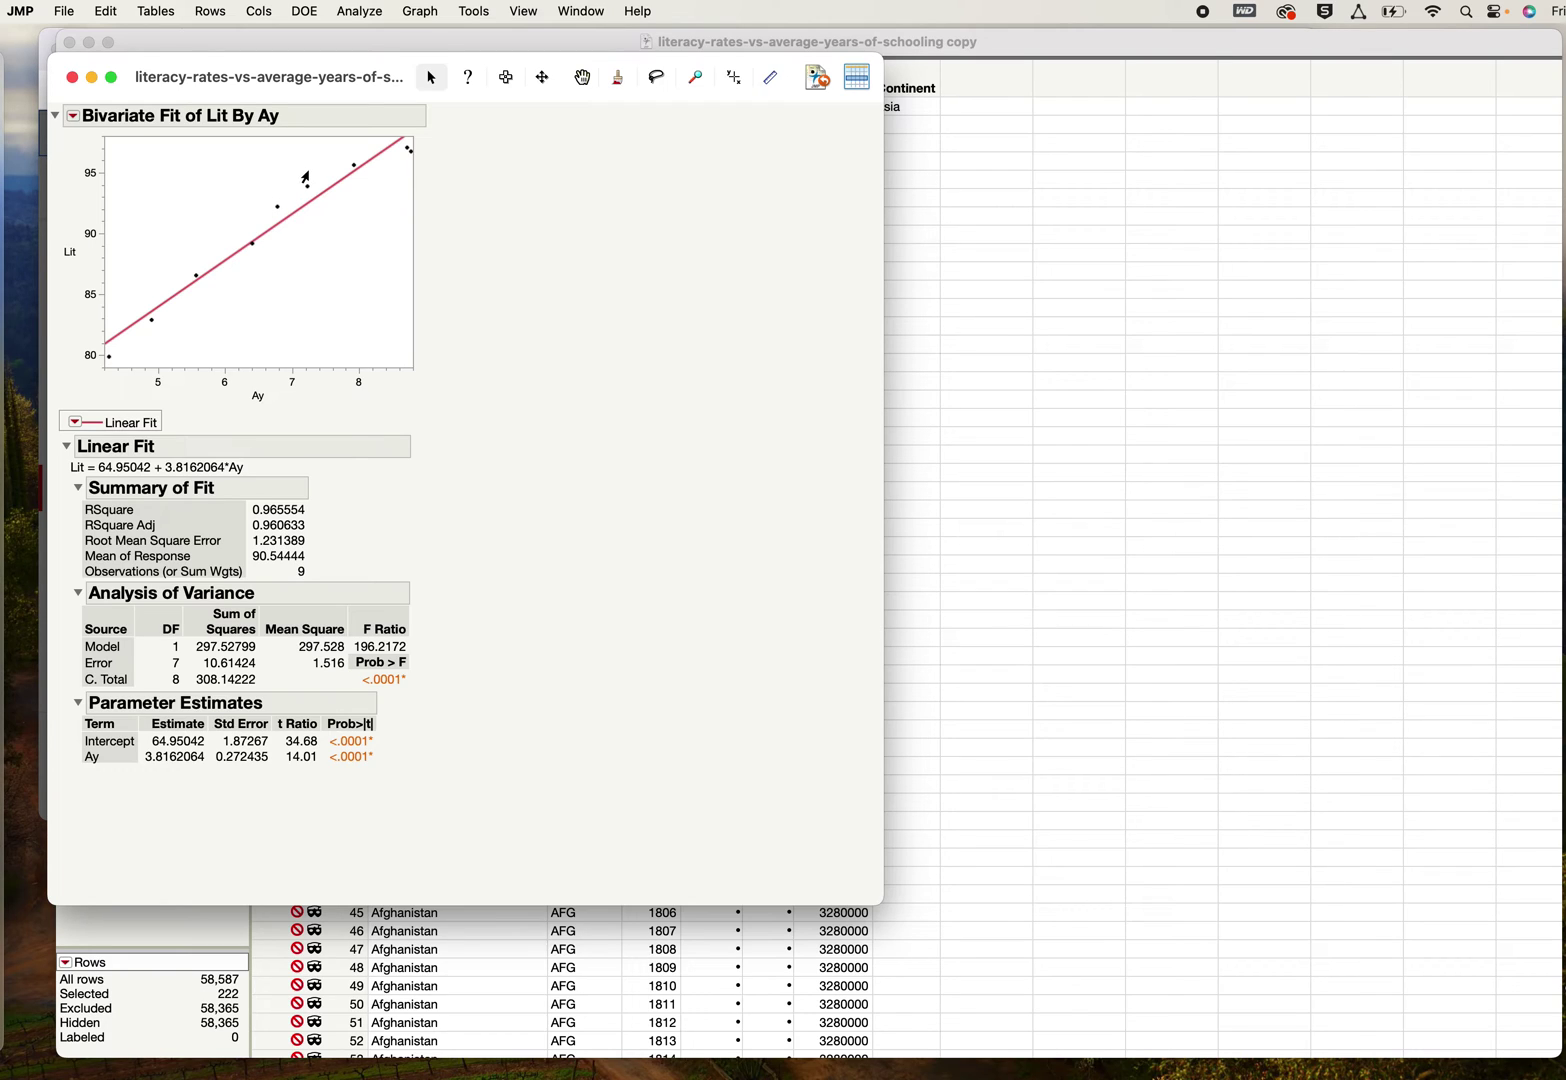
Step: Hide and exclude the five lower-left points on the plot
drag(303, 167, 92, 382)
click(210, 11)
click(245, 39)
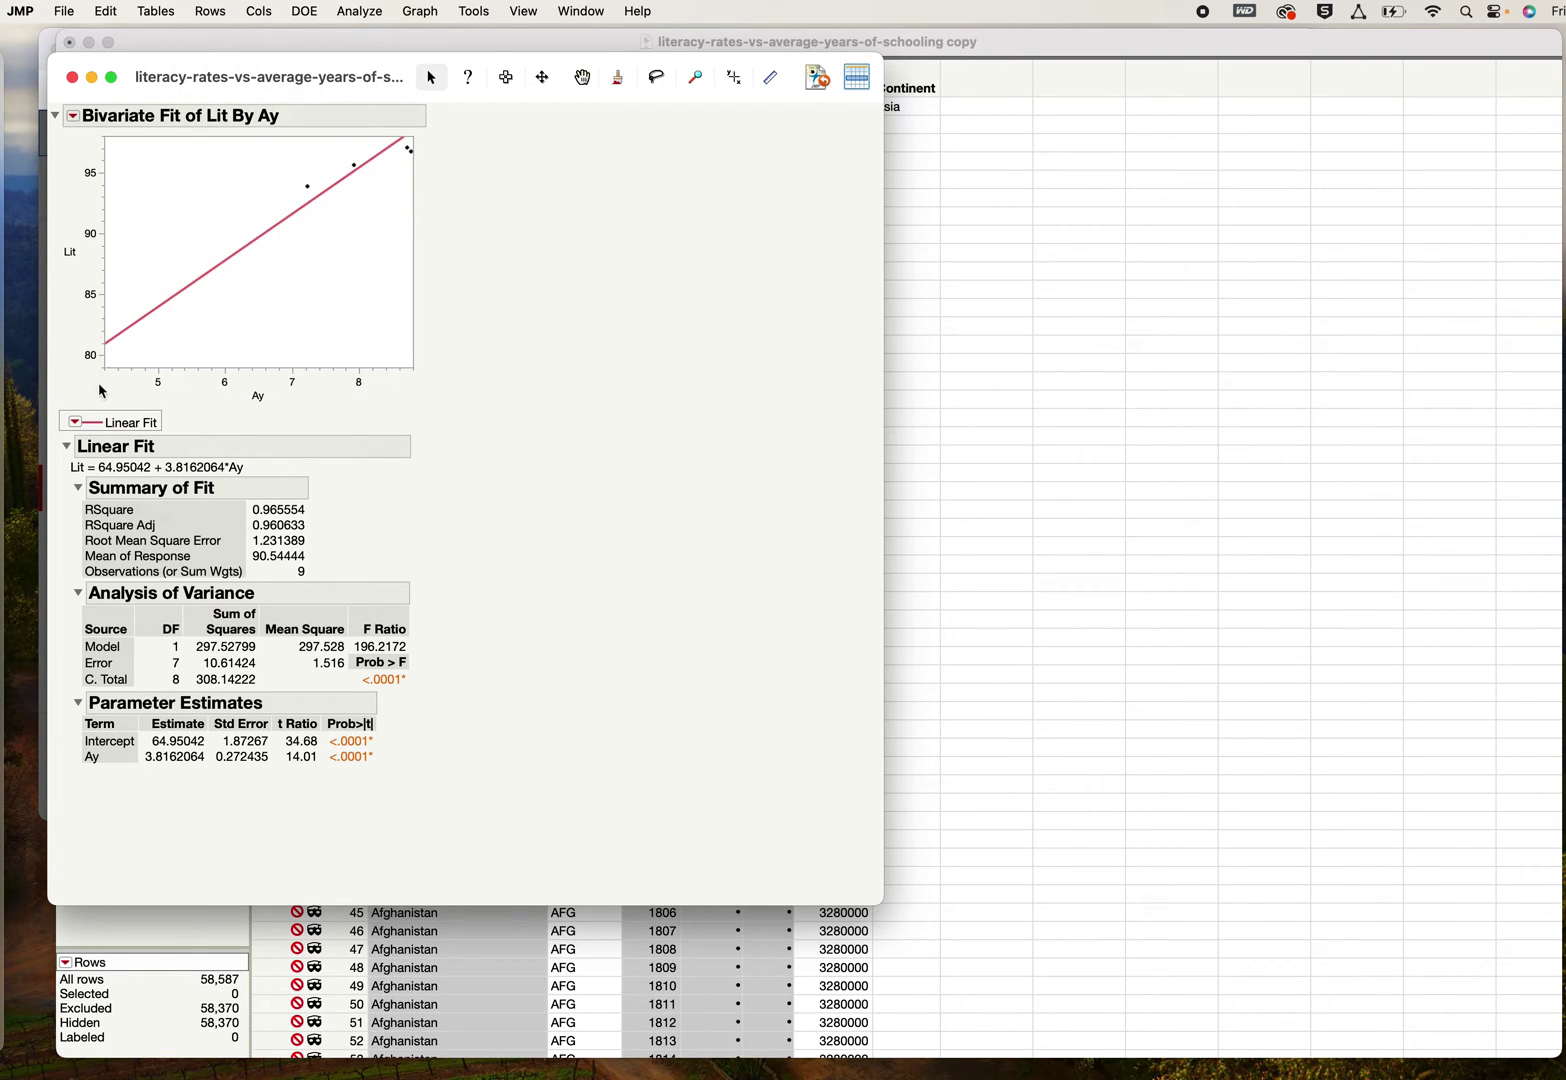
Step: Replace the linear fit with a line on the four remaining points: Lit = 80.47 + 1.90*Ay
click(75, 422)
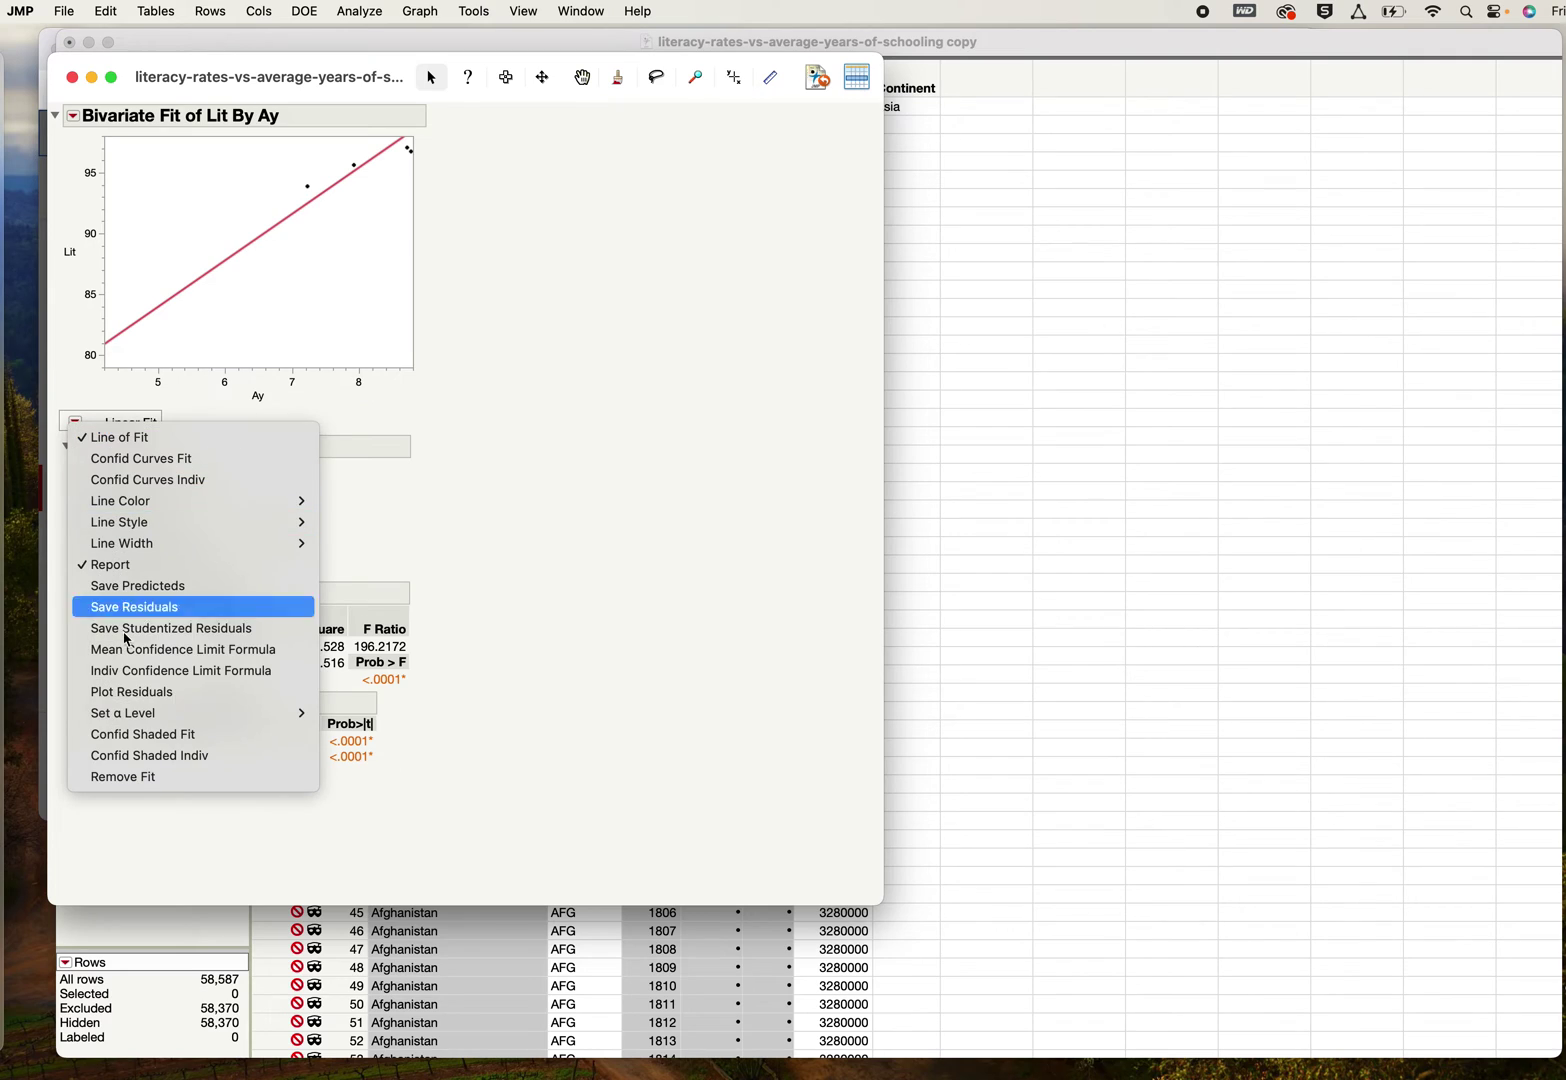
click(122, 776)
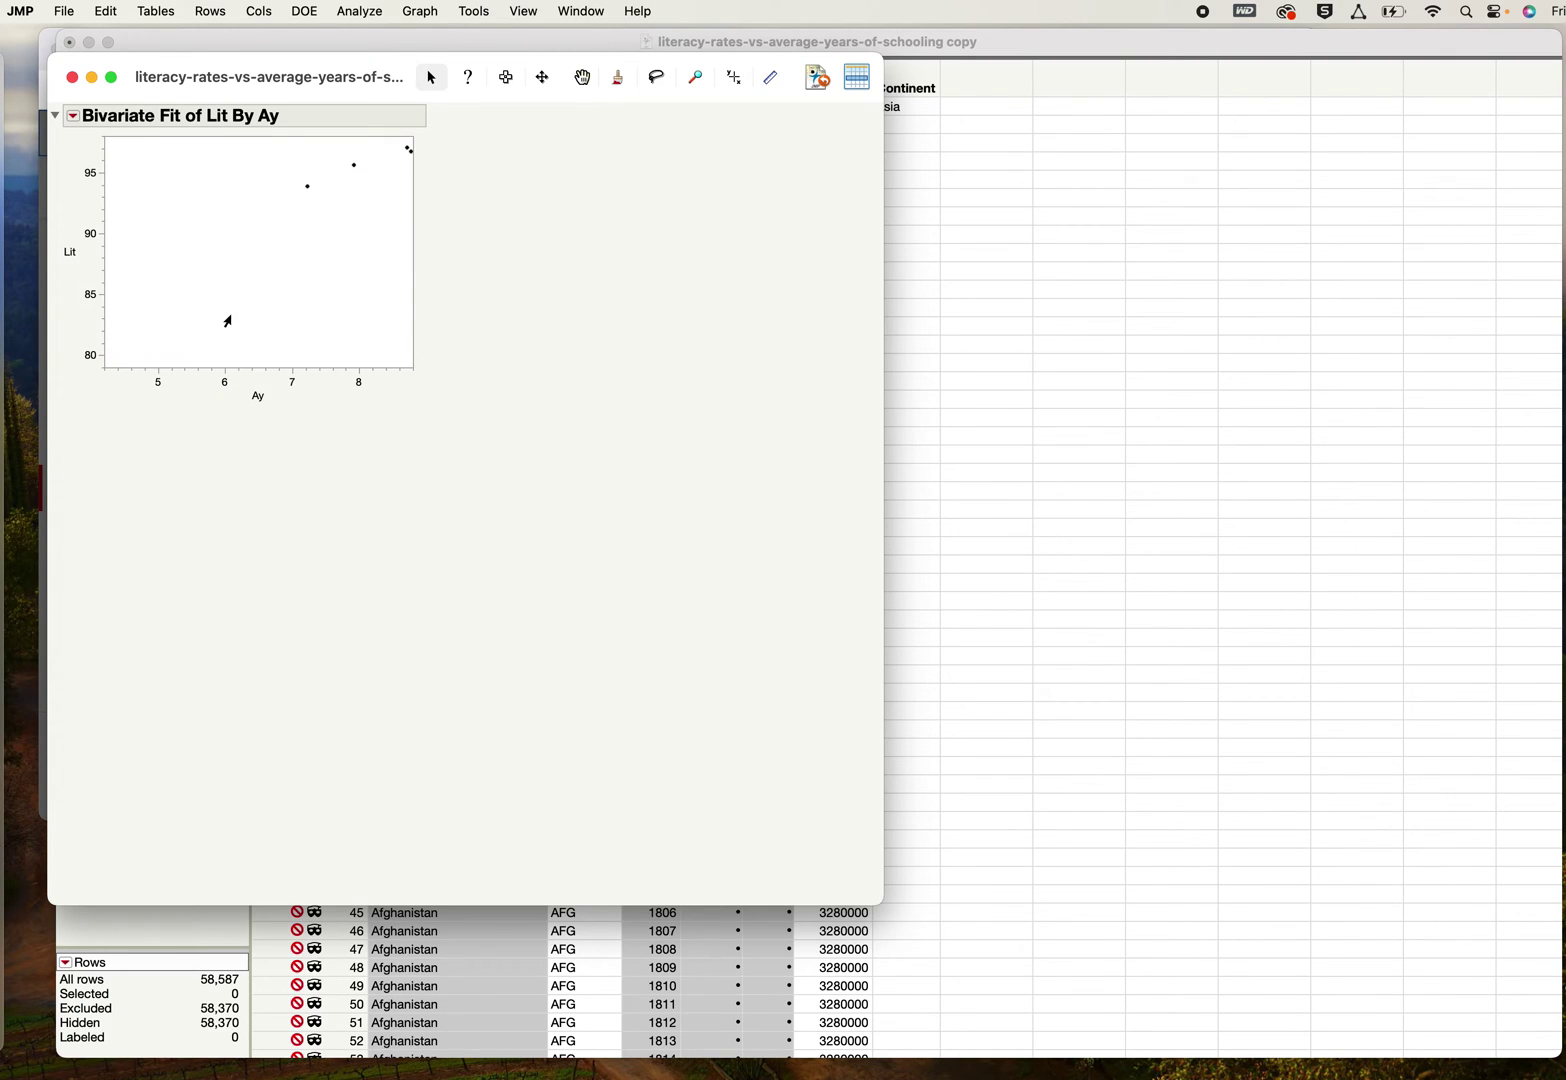
click(72, 115)
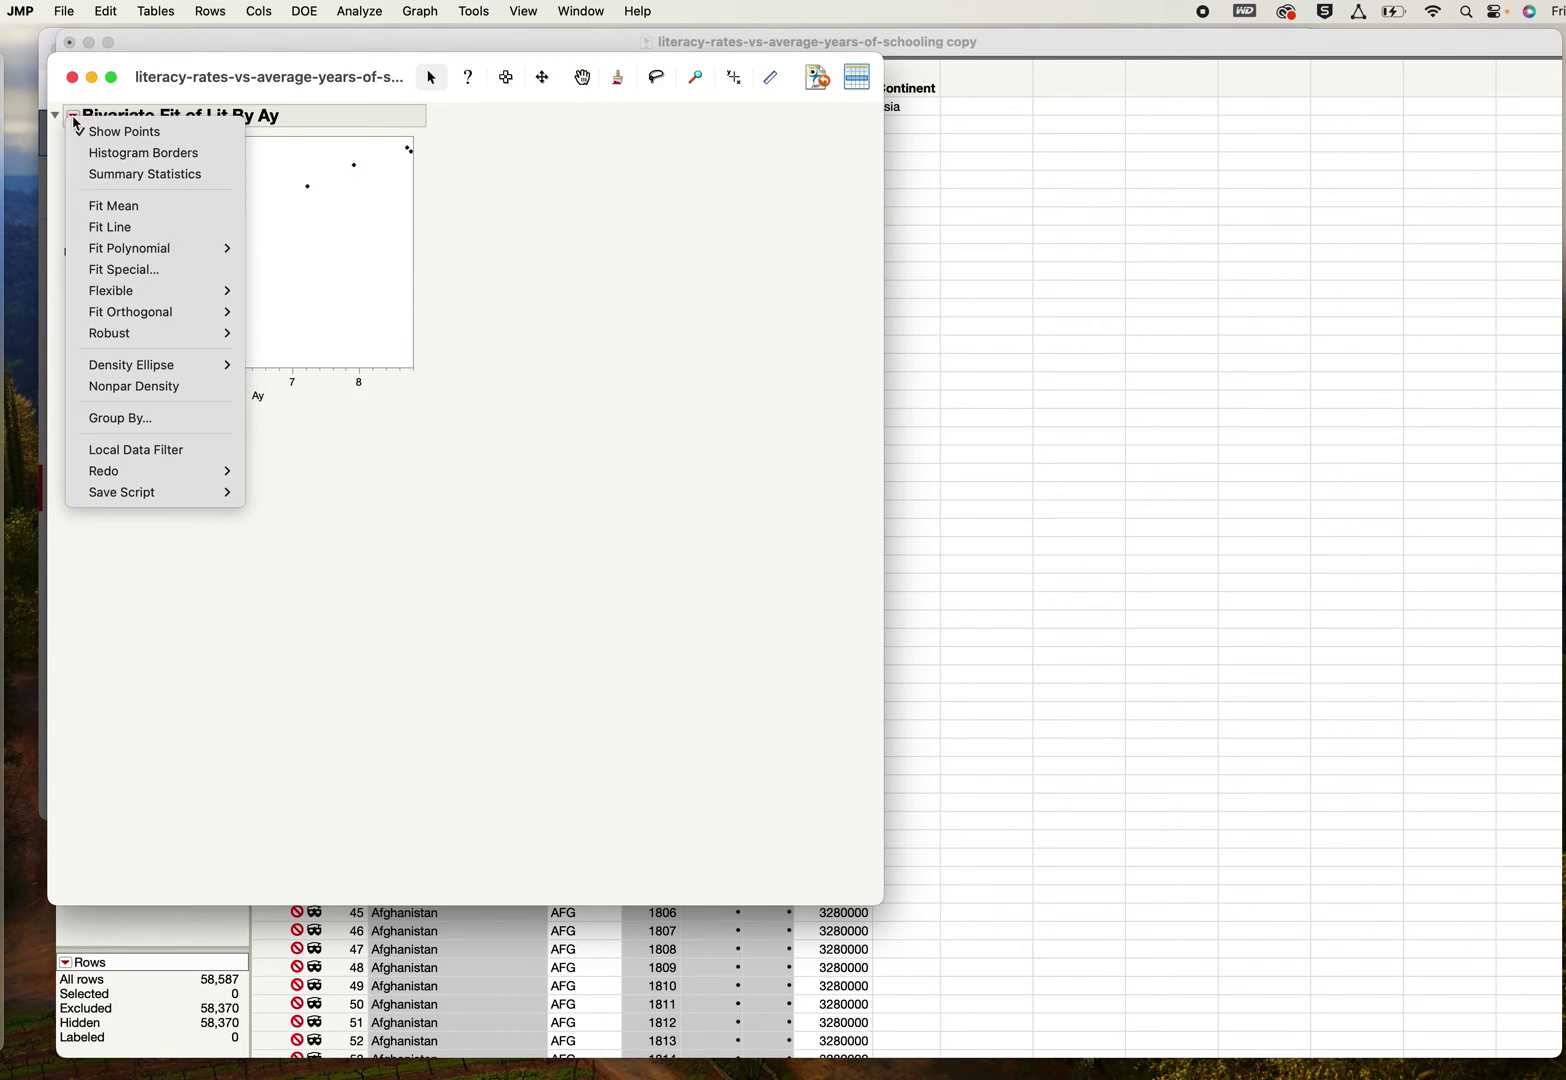
click(110, 229)
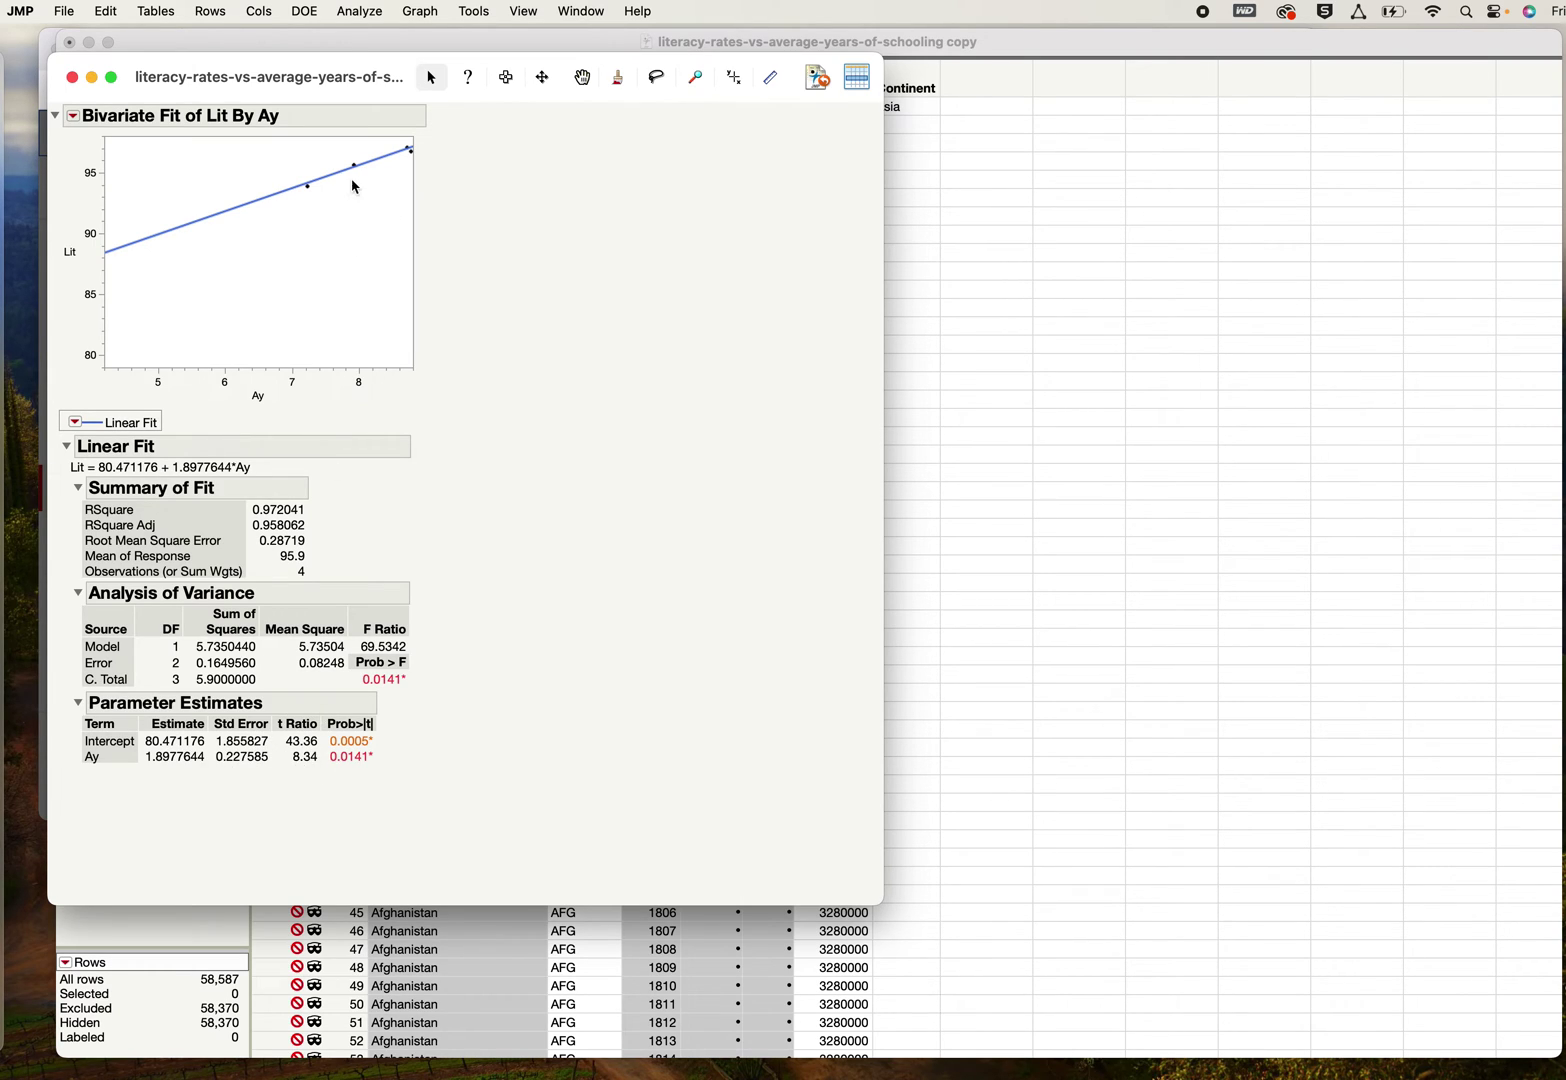
Step: Hide and exclude one more data point from the plot
drag(286, 162, 324, 218)
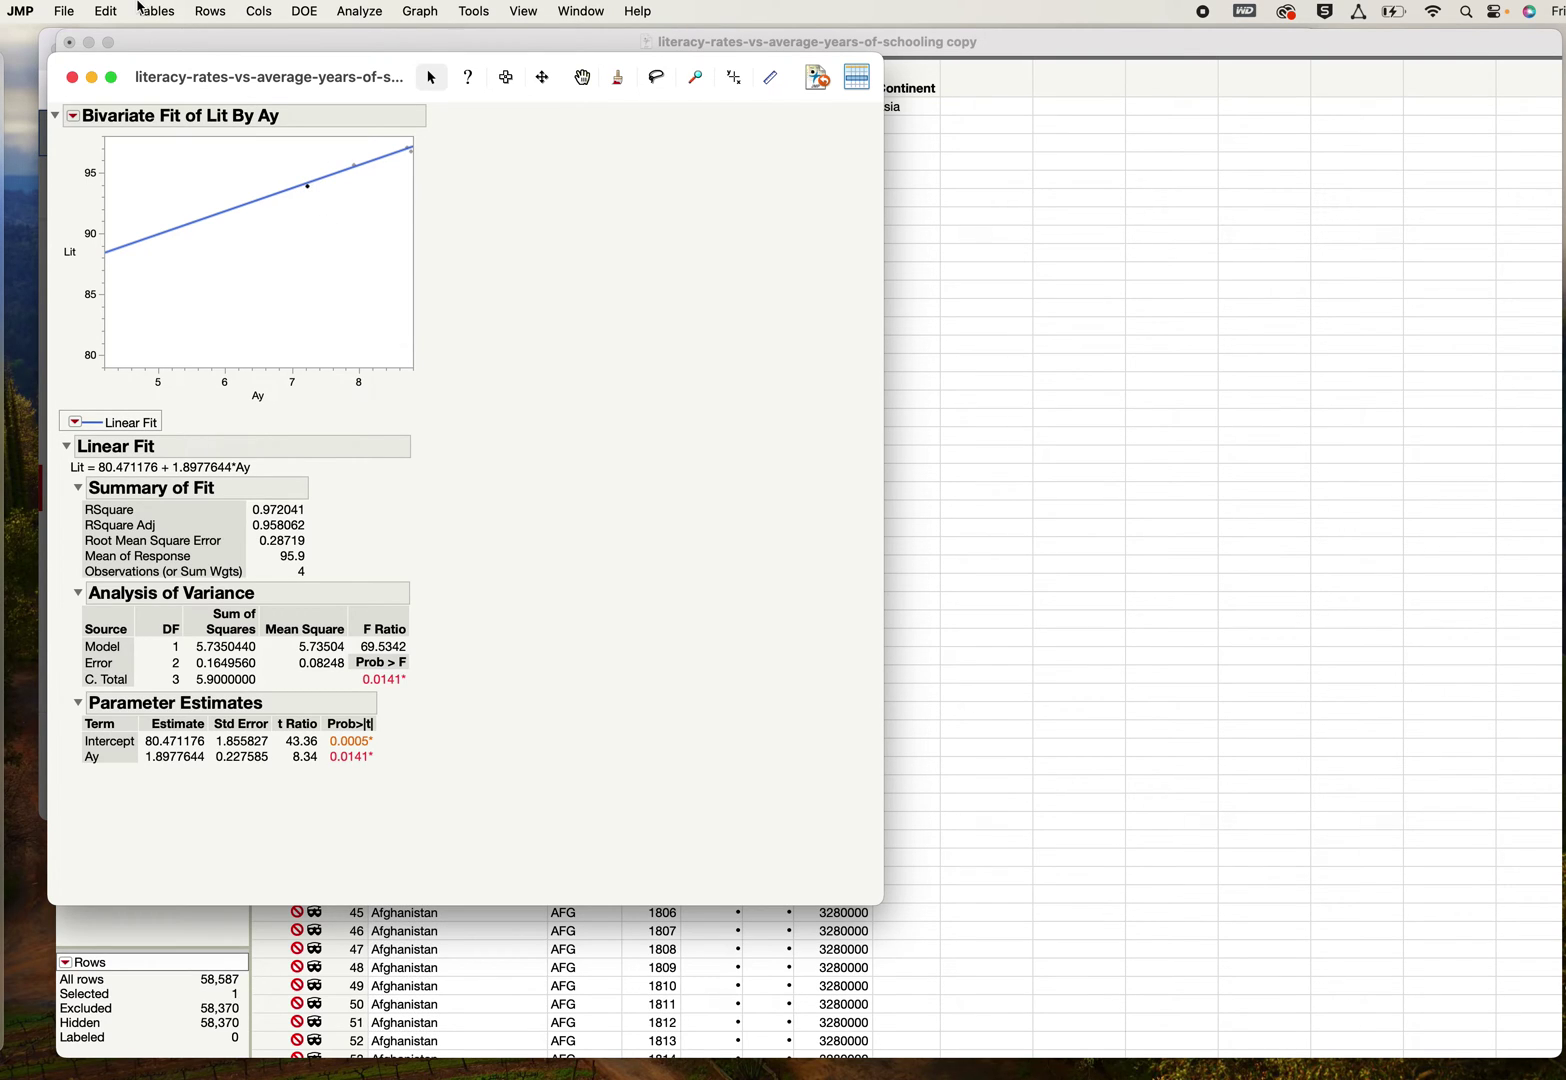
click(210, 11)
click(243, 39)
Step: Replace the linear fit with a three-point line: Lit = 83.73 + 1.52*Ay
click(76, 422)
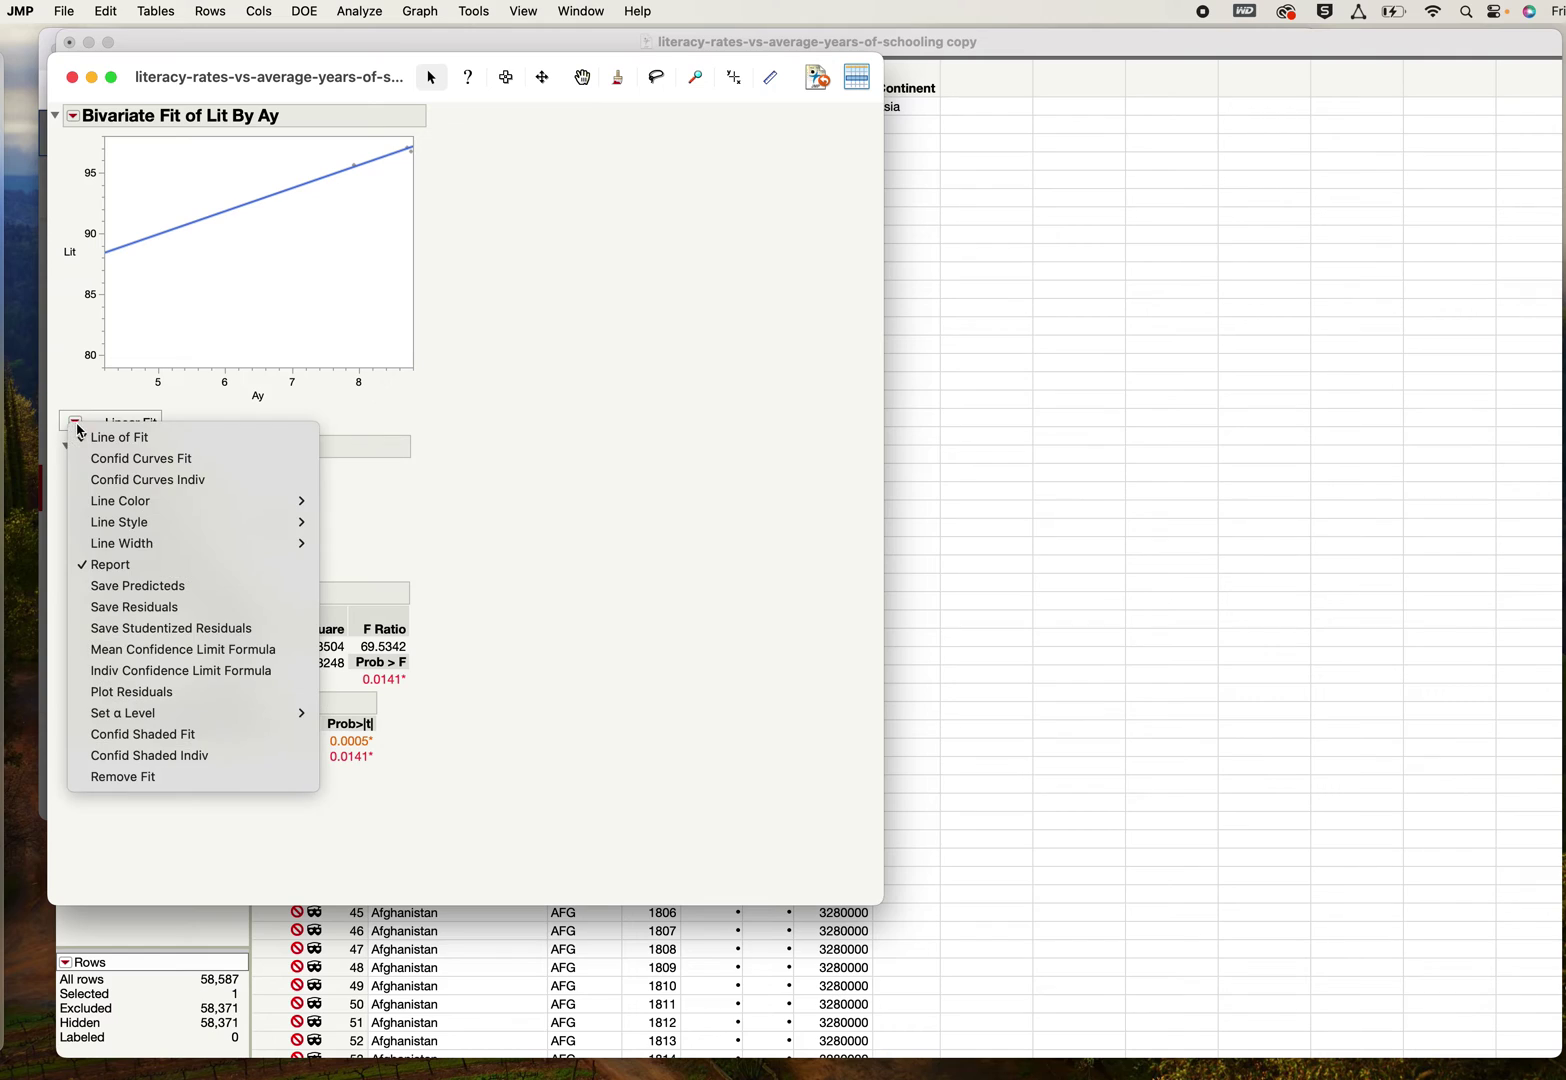
click(122, 776)
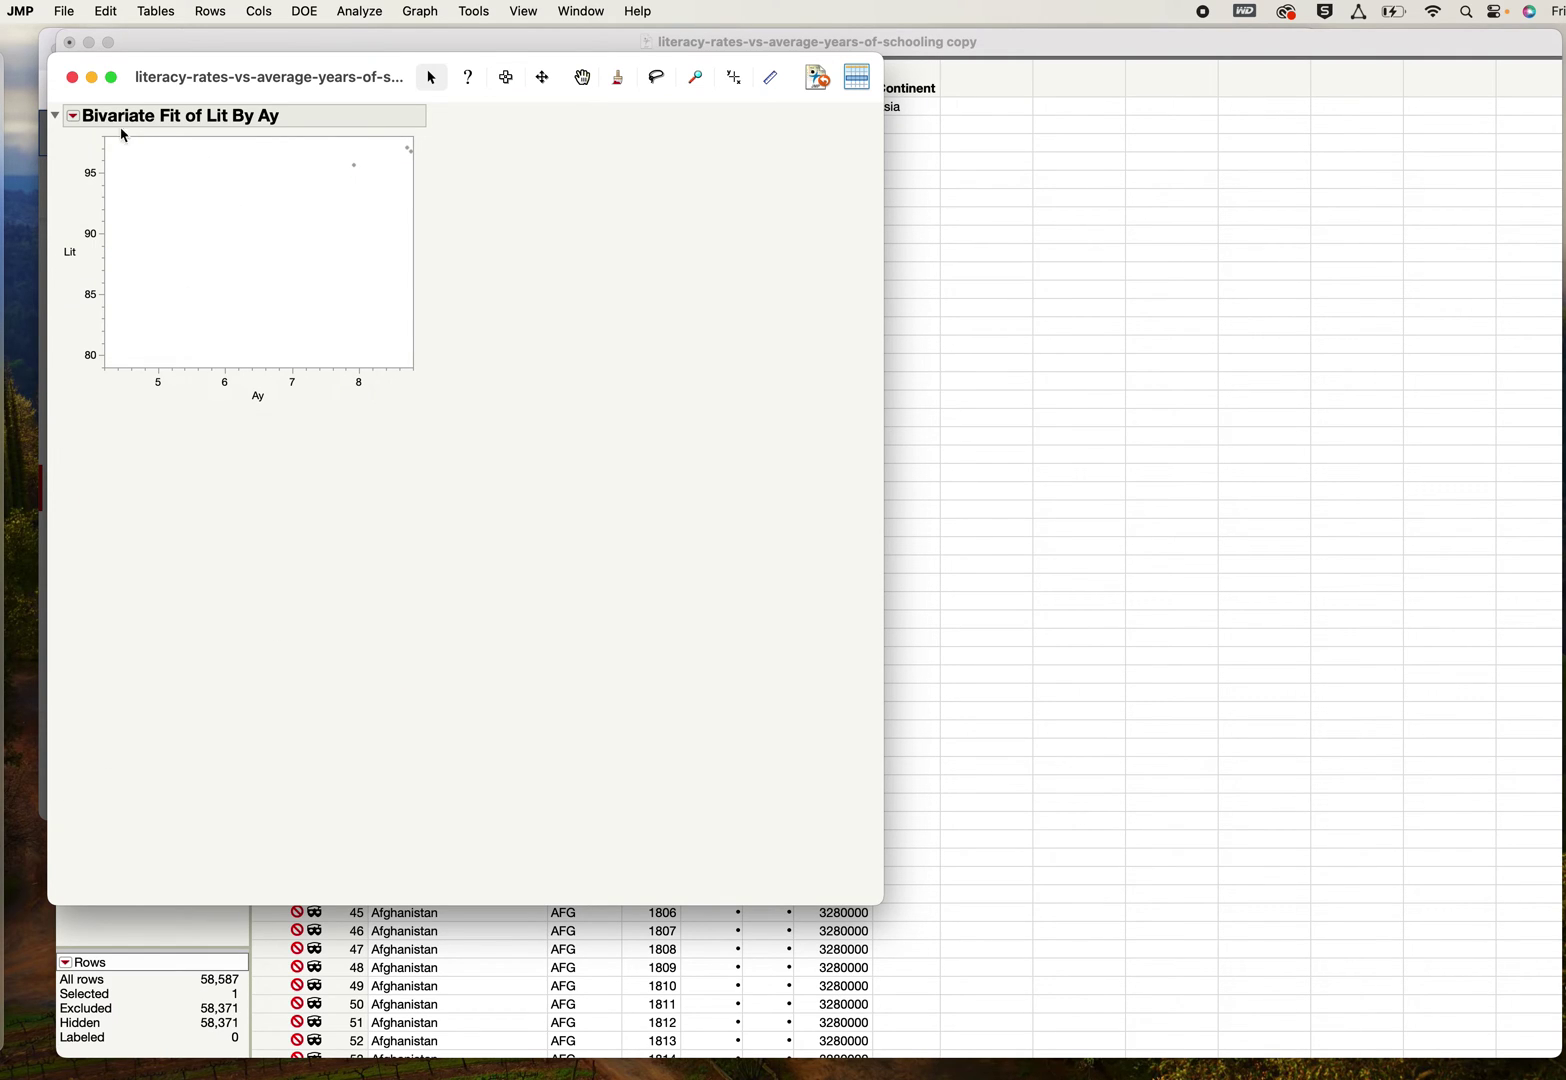
click(73, 116)
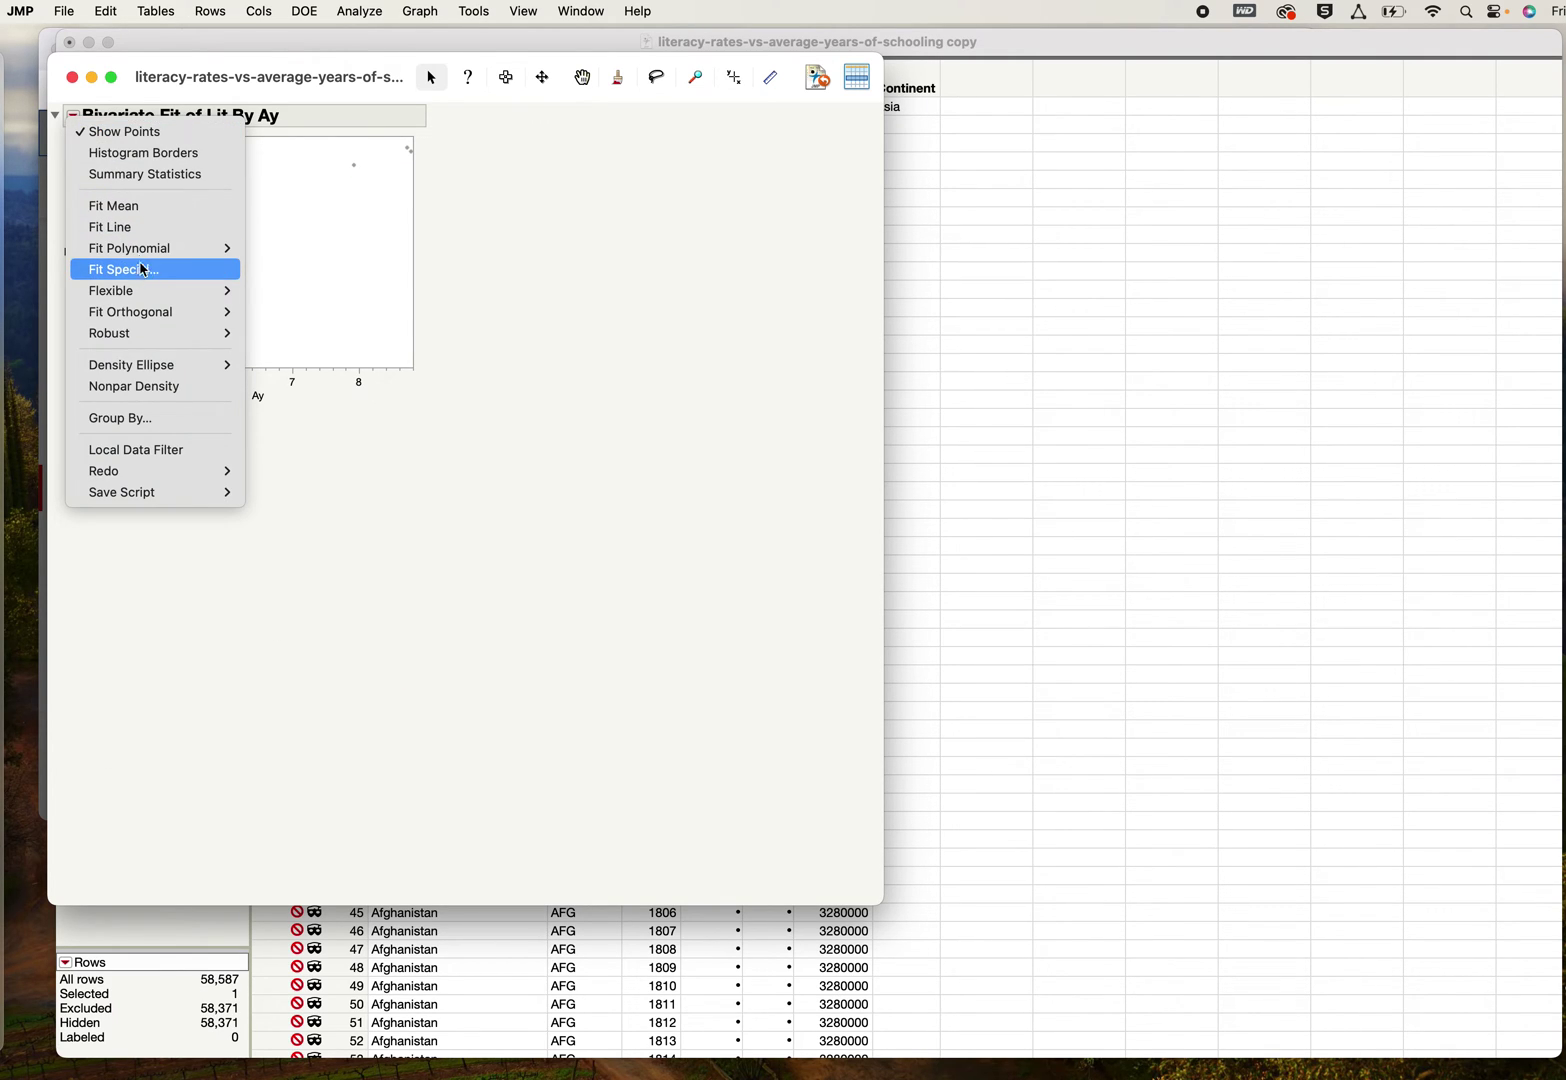
click(113, 227)
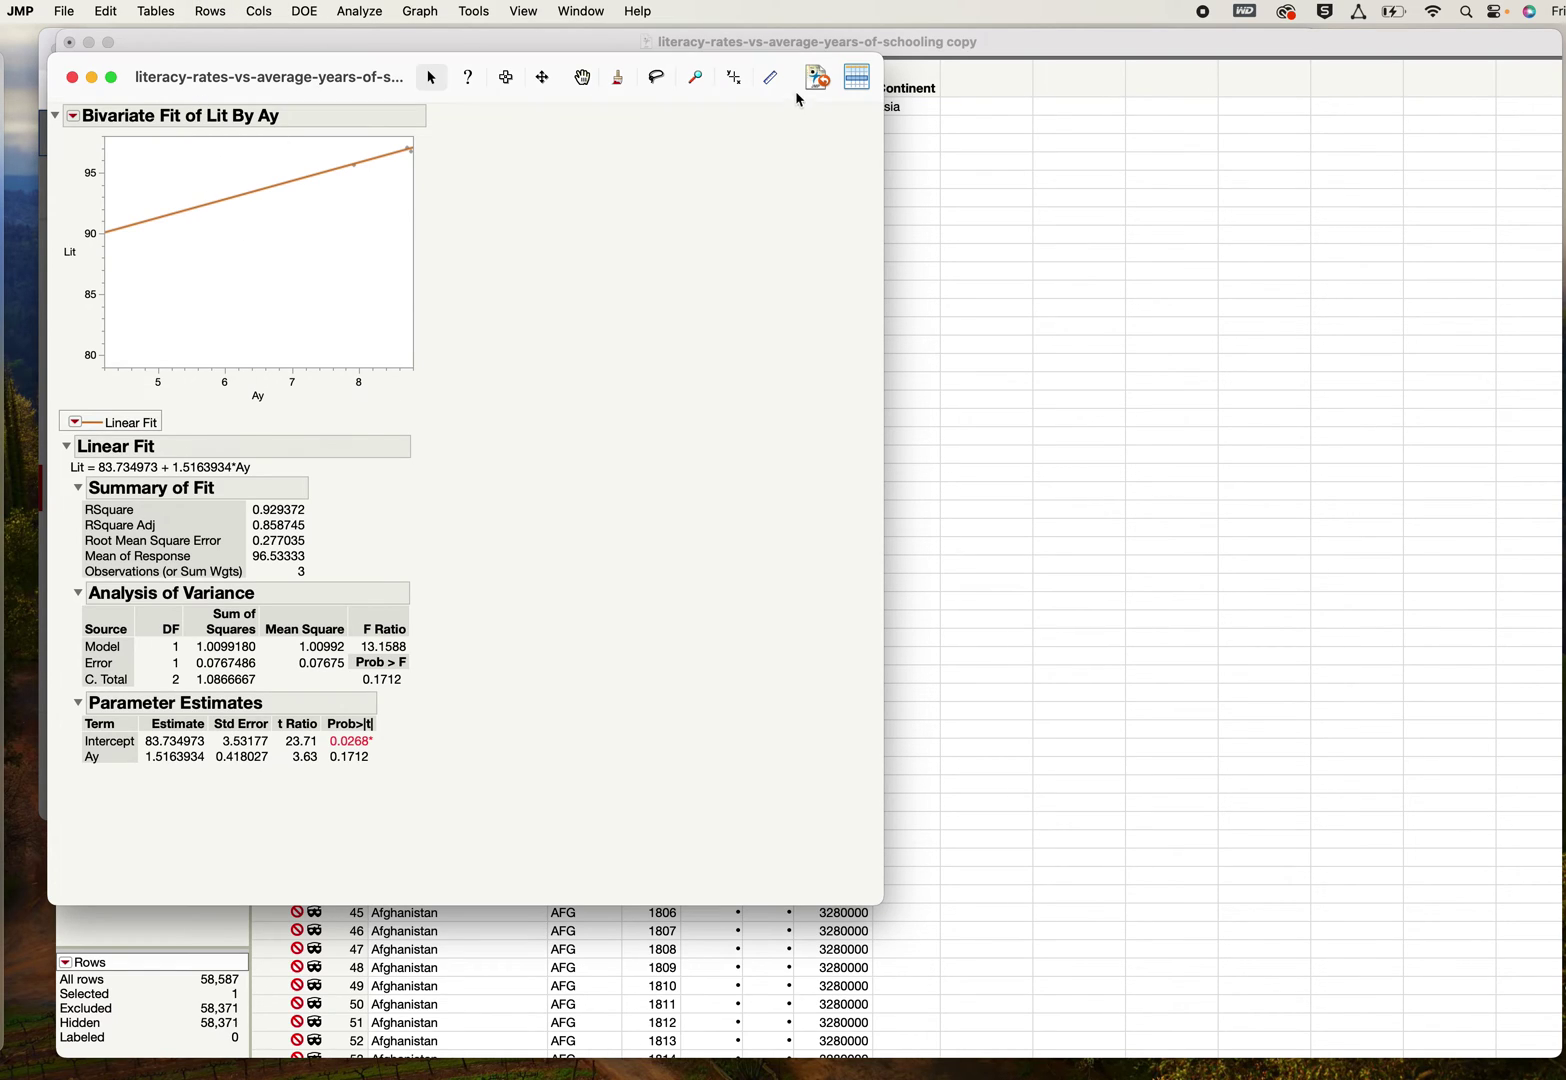
Step: Select the United States rows in the data table, 55115 through 55336
drag(276, 71, 878, 64)
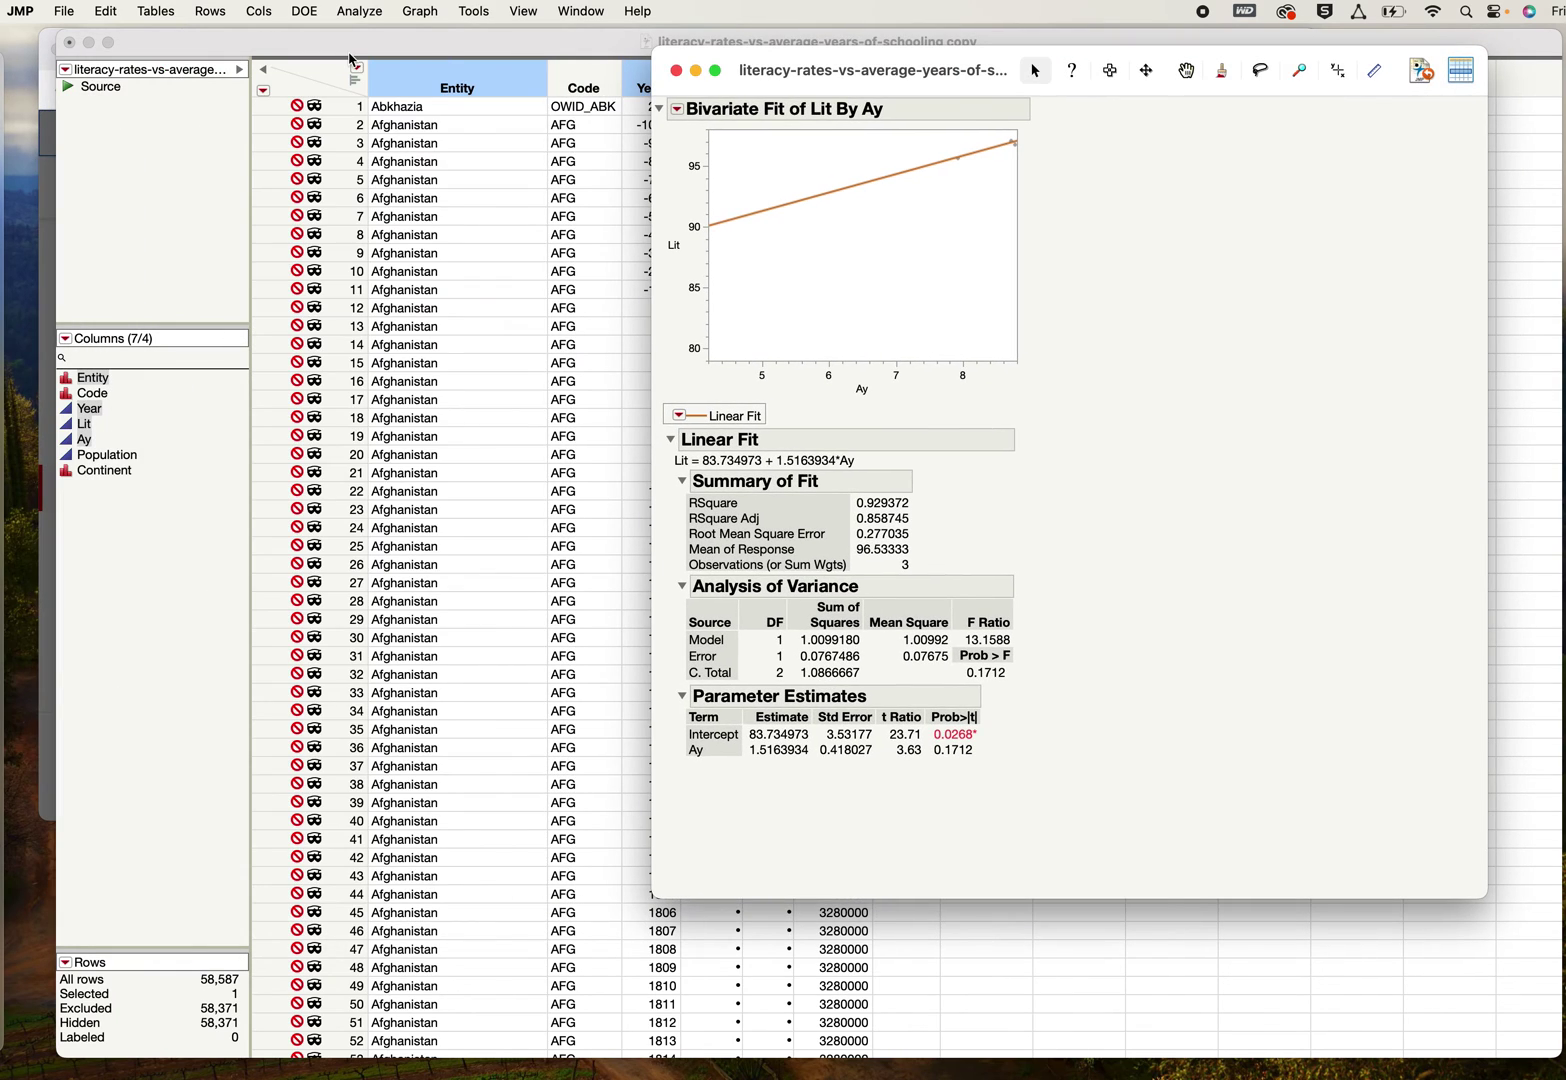
click(345, 56)
scroll(535, 594, down, 8)
scroll(535, 594, down, 2)
drag(1554, 113, 1554, 536)
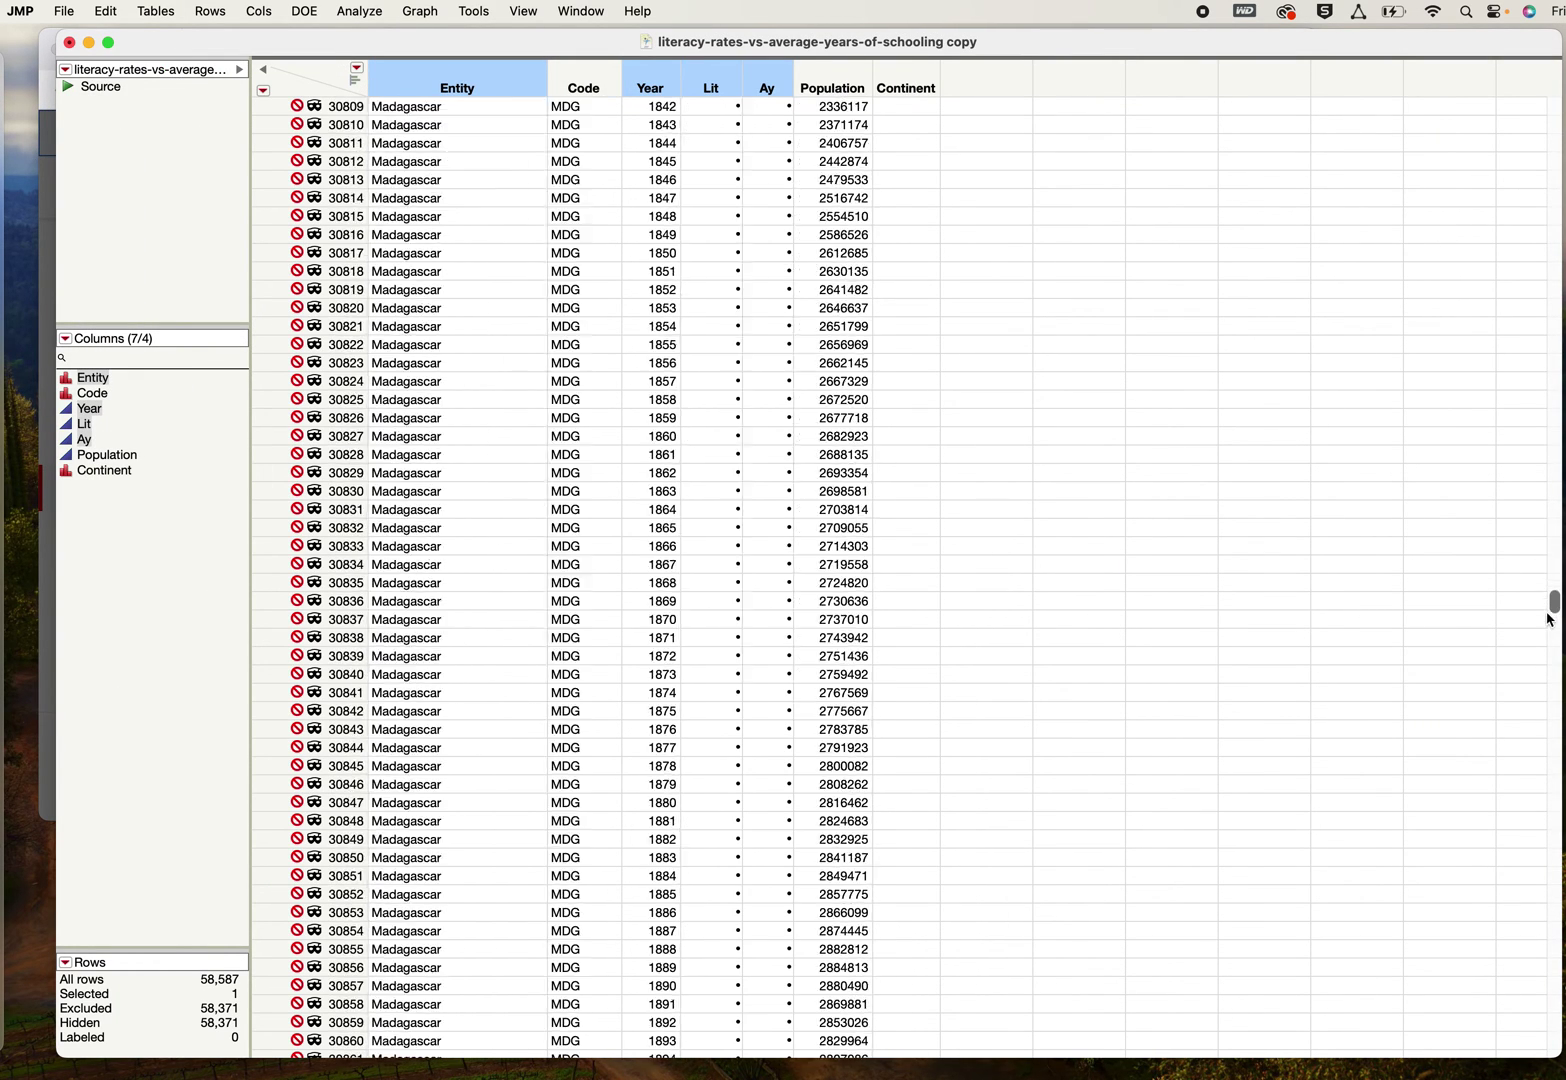
drag(1554, 602, 1555, 988)
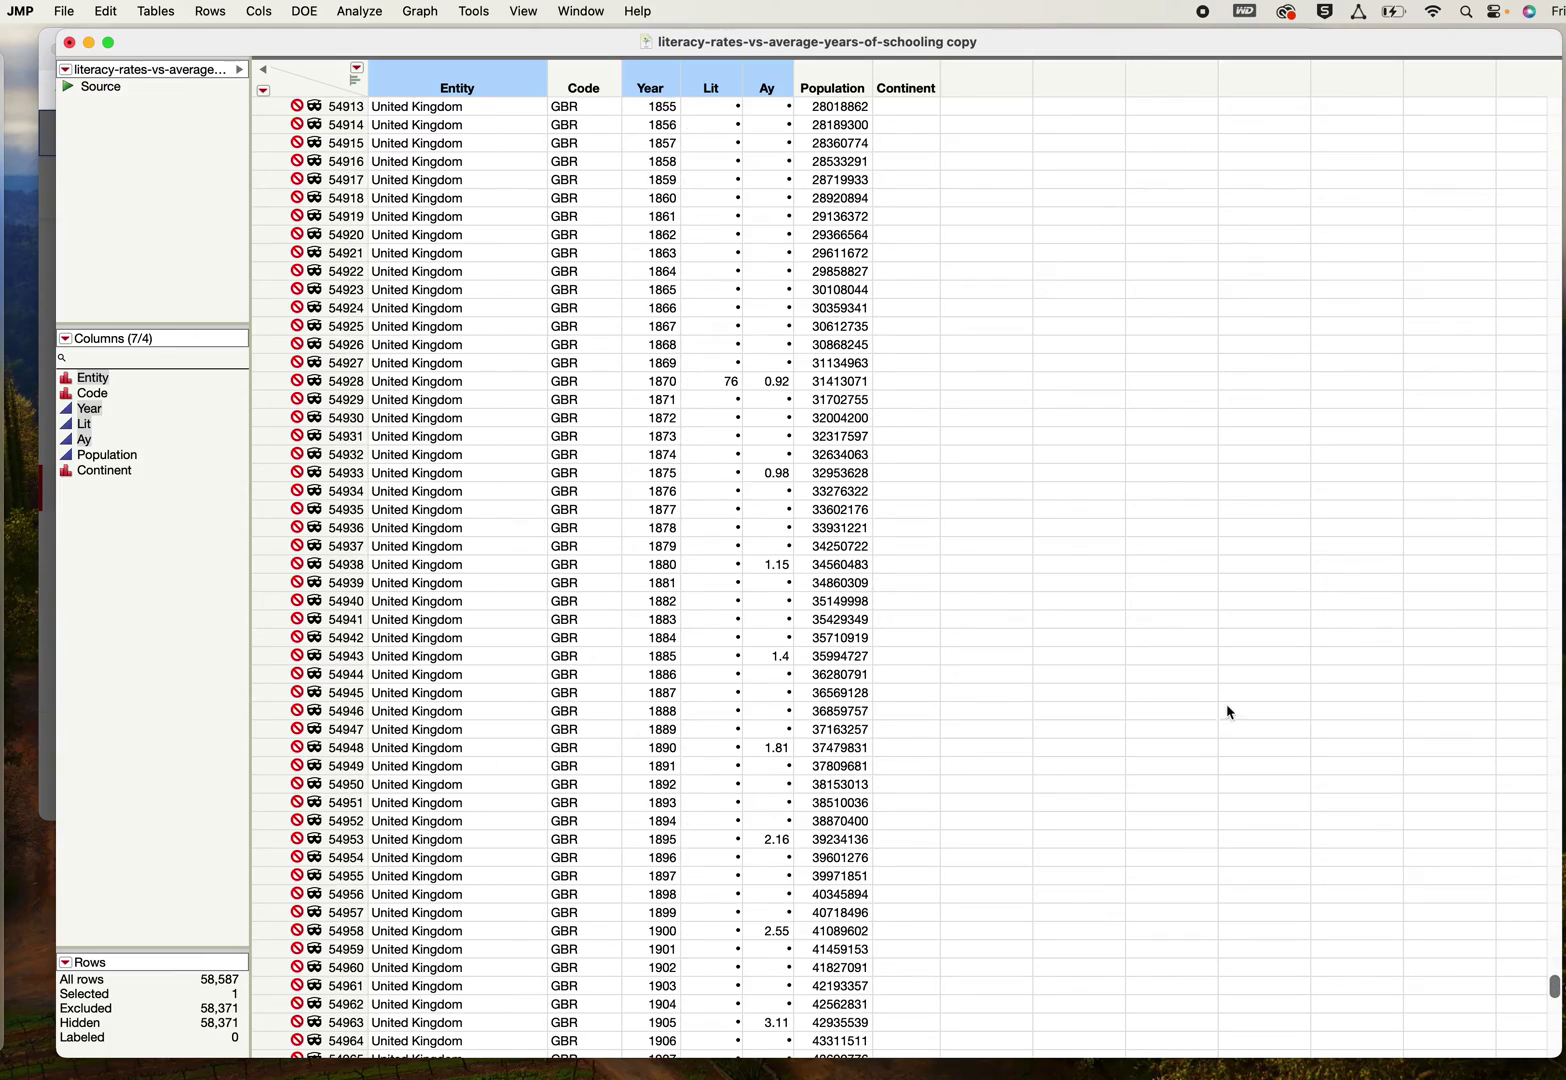
scroll(1186, 655, down, 10)
scroll(1186, 655, down, 10)
scroll(1186, 655, down, 10)
scroll(1186, 655, down, 10)
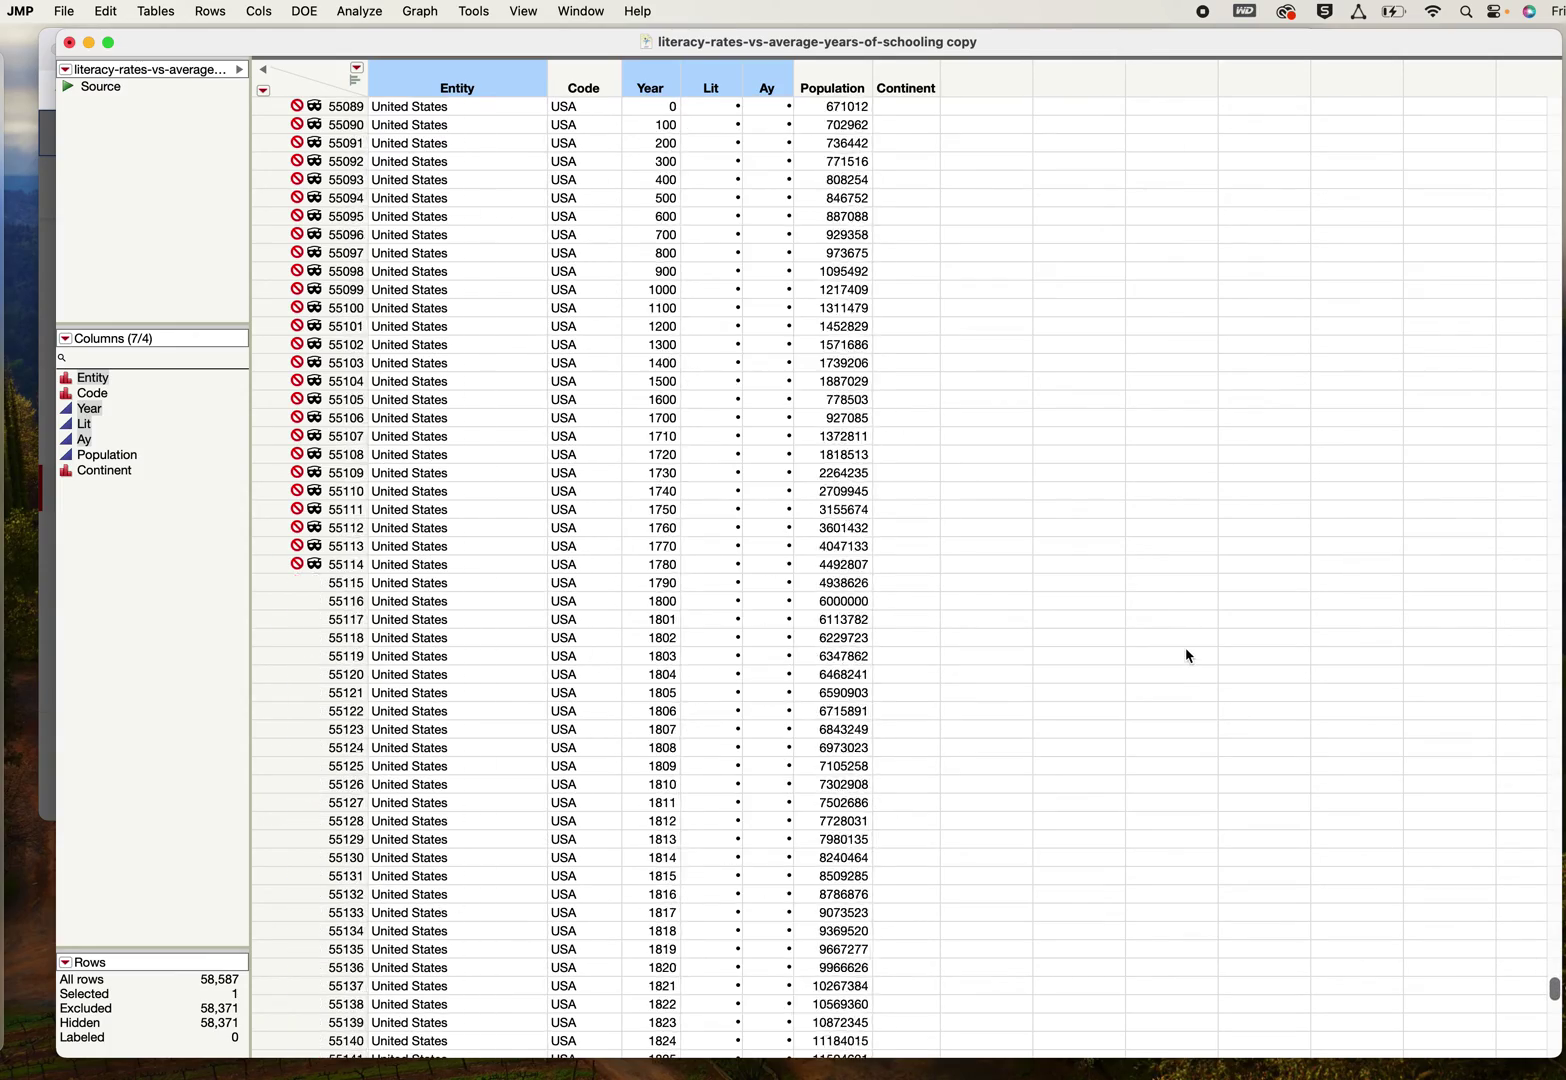
scroll(1186, 655, down, 5)
scroll(1186, 655, up, 5)
scroll(1186, 655, up, 5)
scroll(1186, 655, down, 2)
click(343, 437)
scroll(459, 561, down, 5)
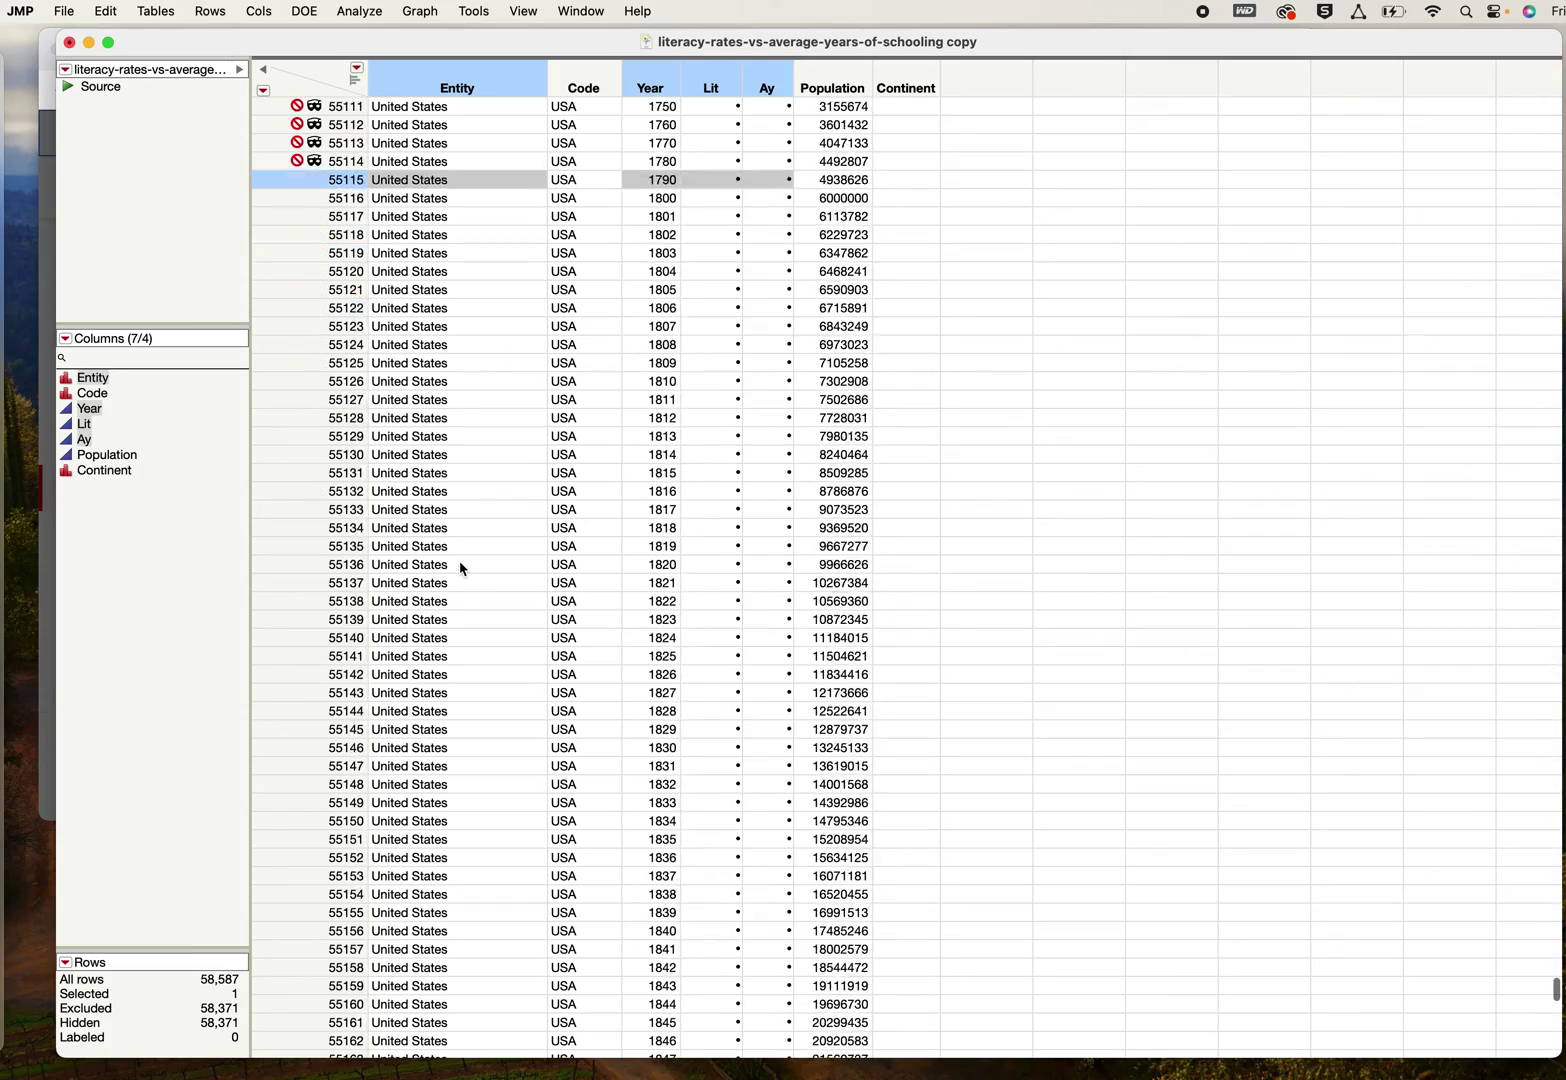
scroll(459, 561, down, 10)
scroll(459, 561, down, 5)
scroll(459, 561, down, 8)
scroll(459, 561, down, 8)
scroll(459, 561, down, 6)
scroll(459, 561, down, 4)
scroll(459, 561, up, 1)
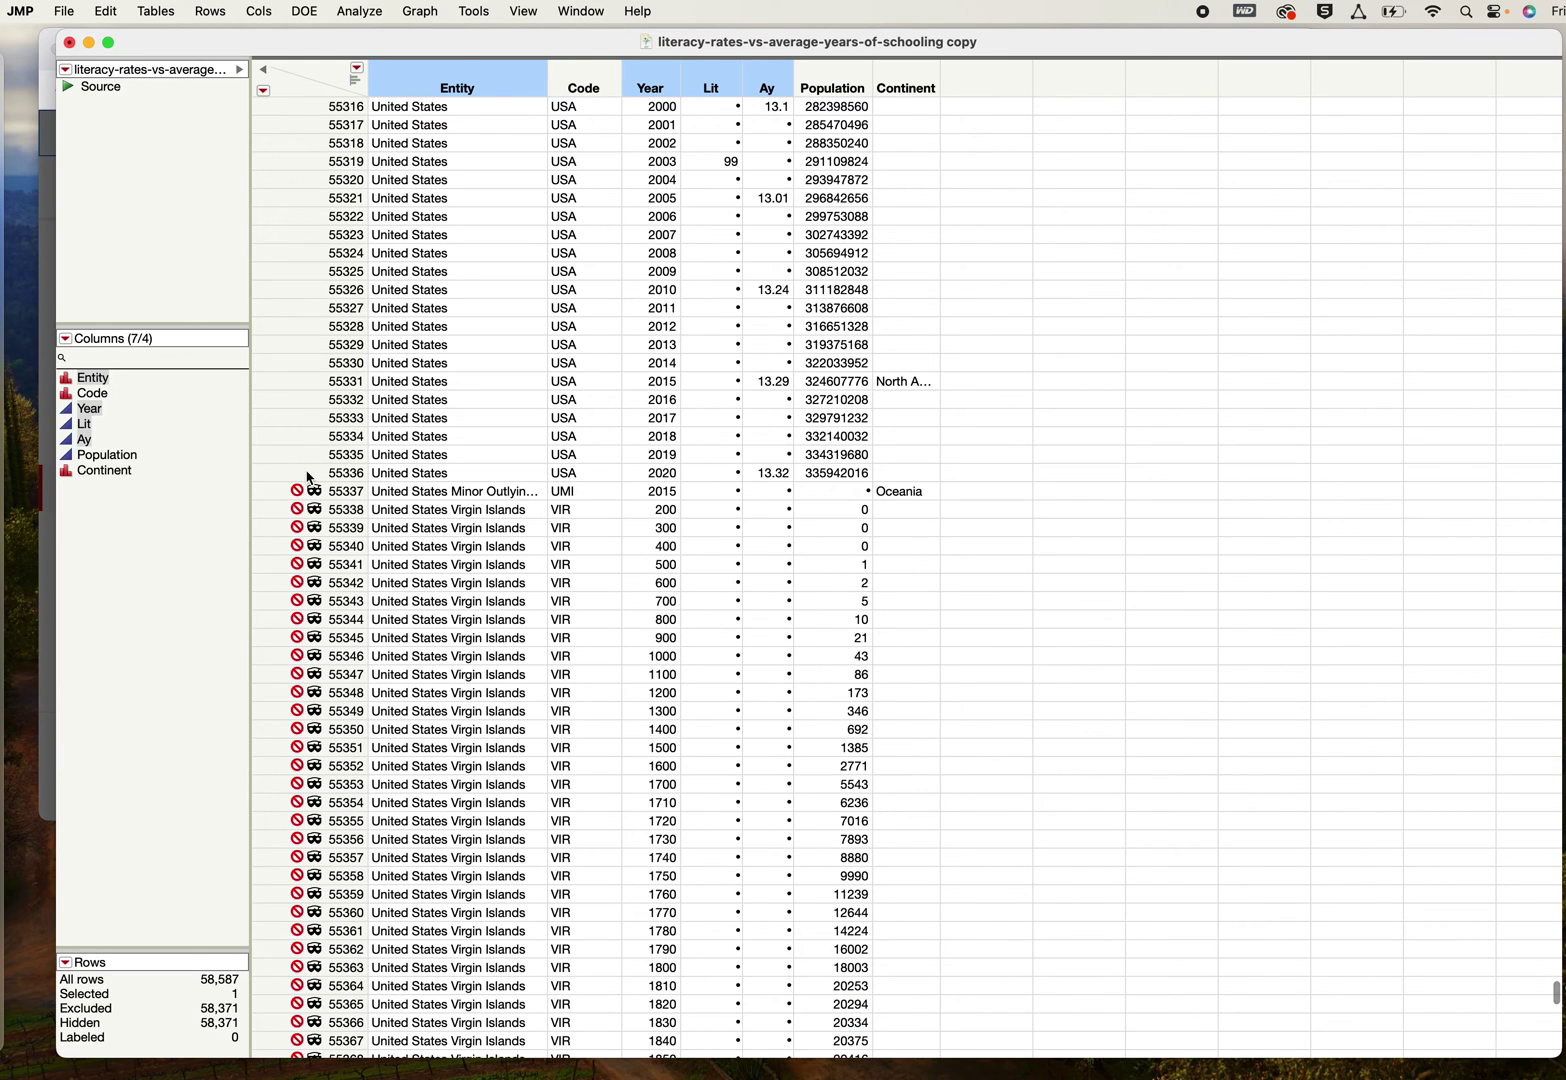
shift+click(308, 473)
Step: Toggle Hide and Exclude twice to include those rows, then return to the report
click(210, 11)
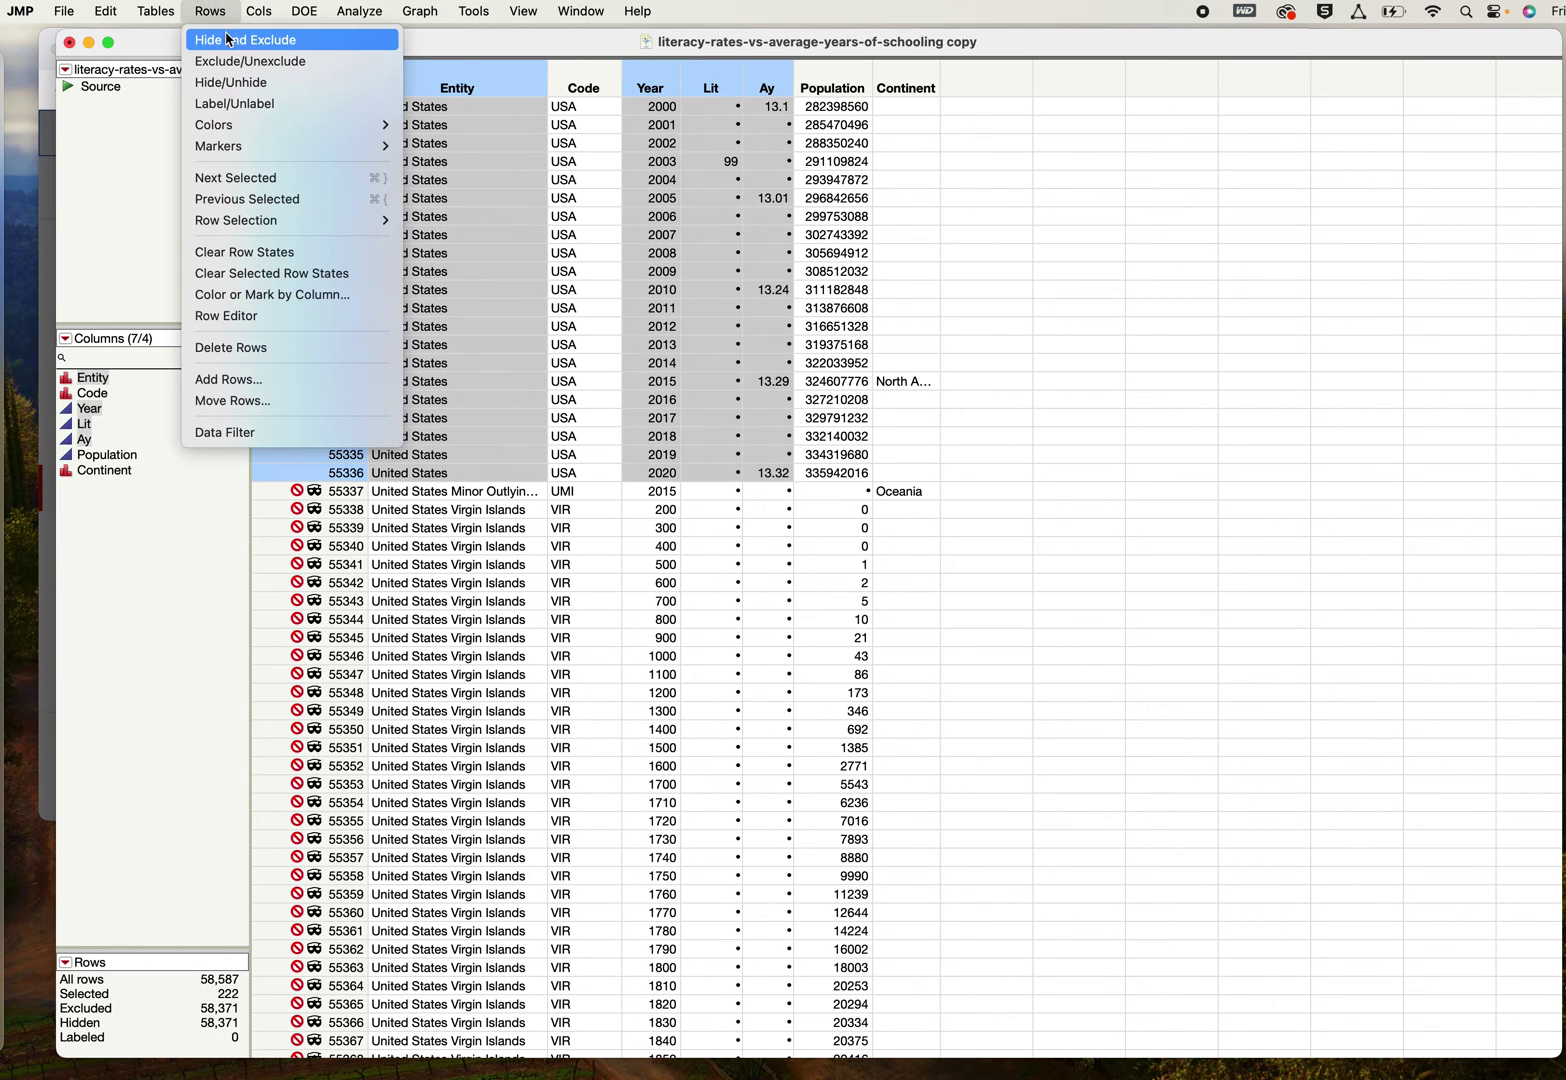
click(245, 39)
click(210, 11)
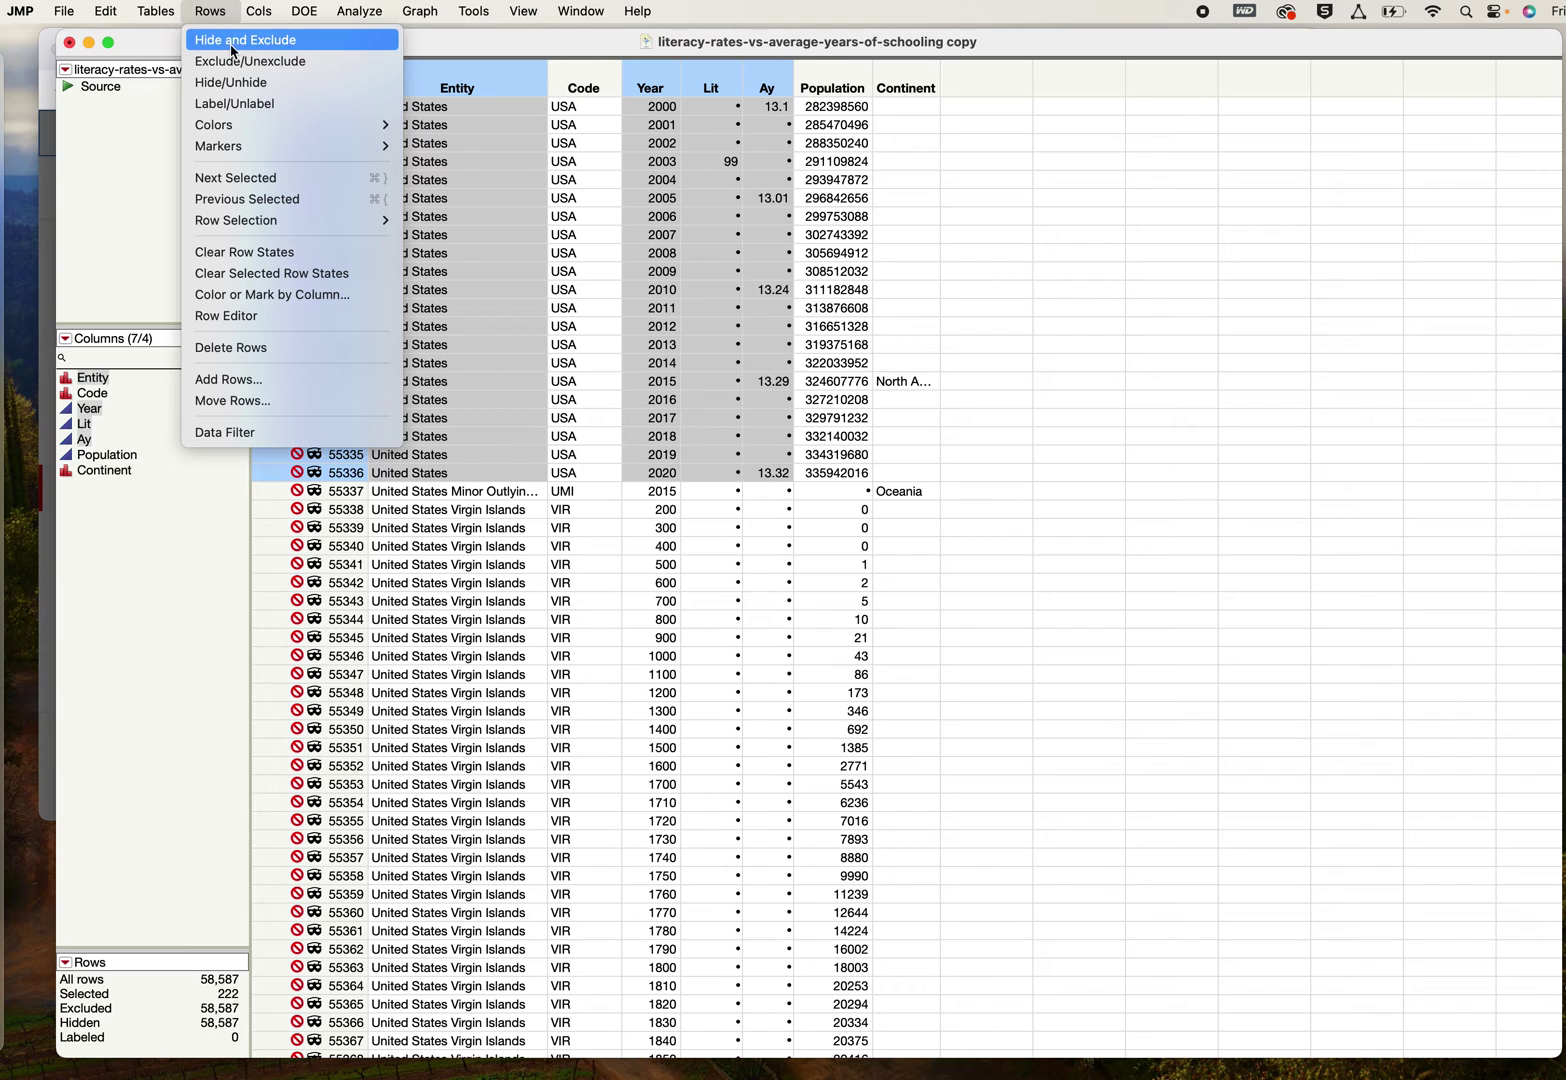
click(245, 39)
drag(1056, 44, 870, 360)
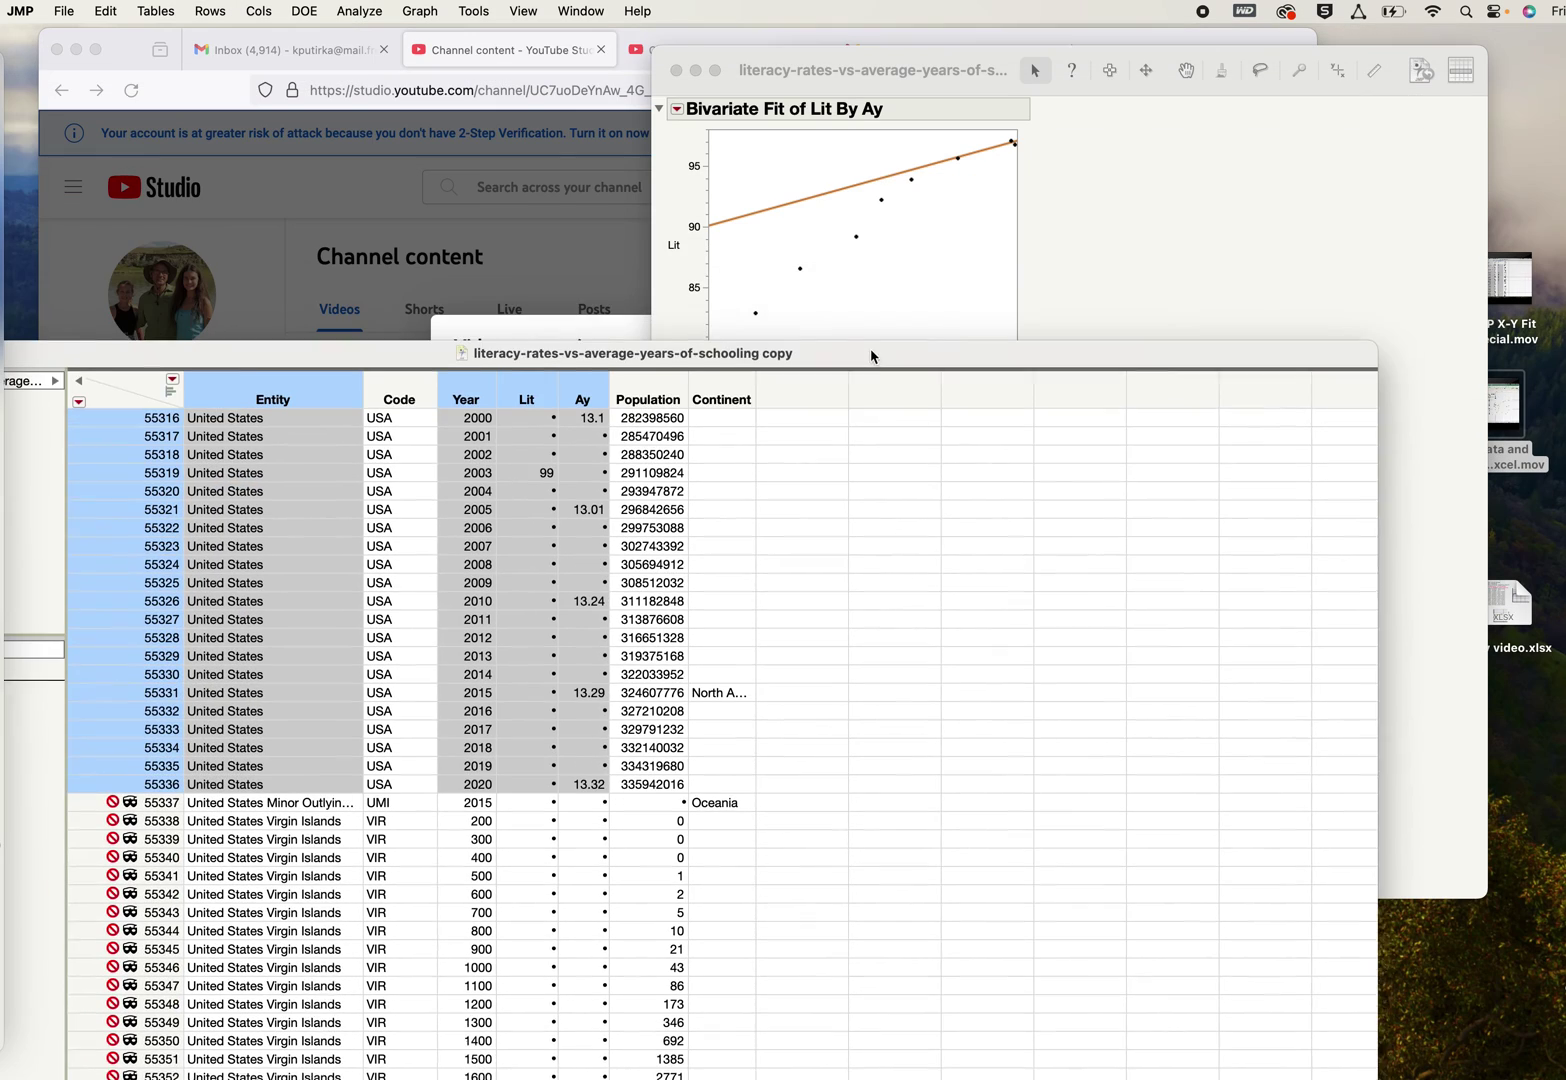
click(1034, 245)
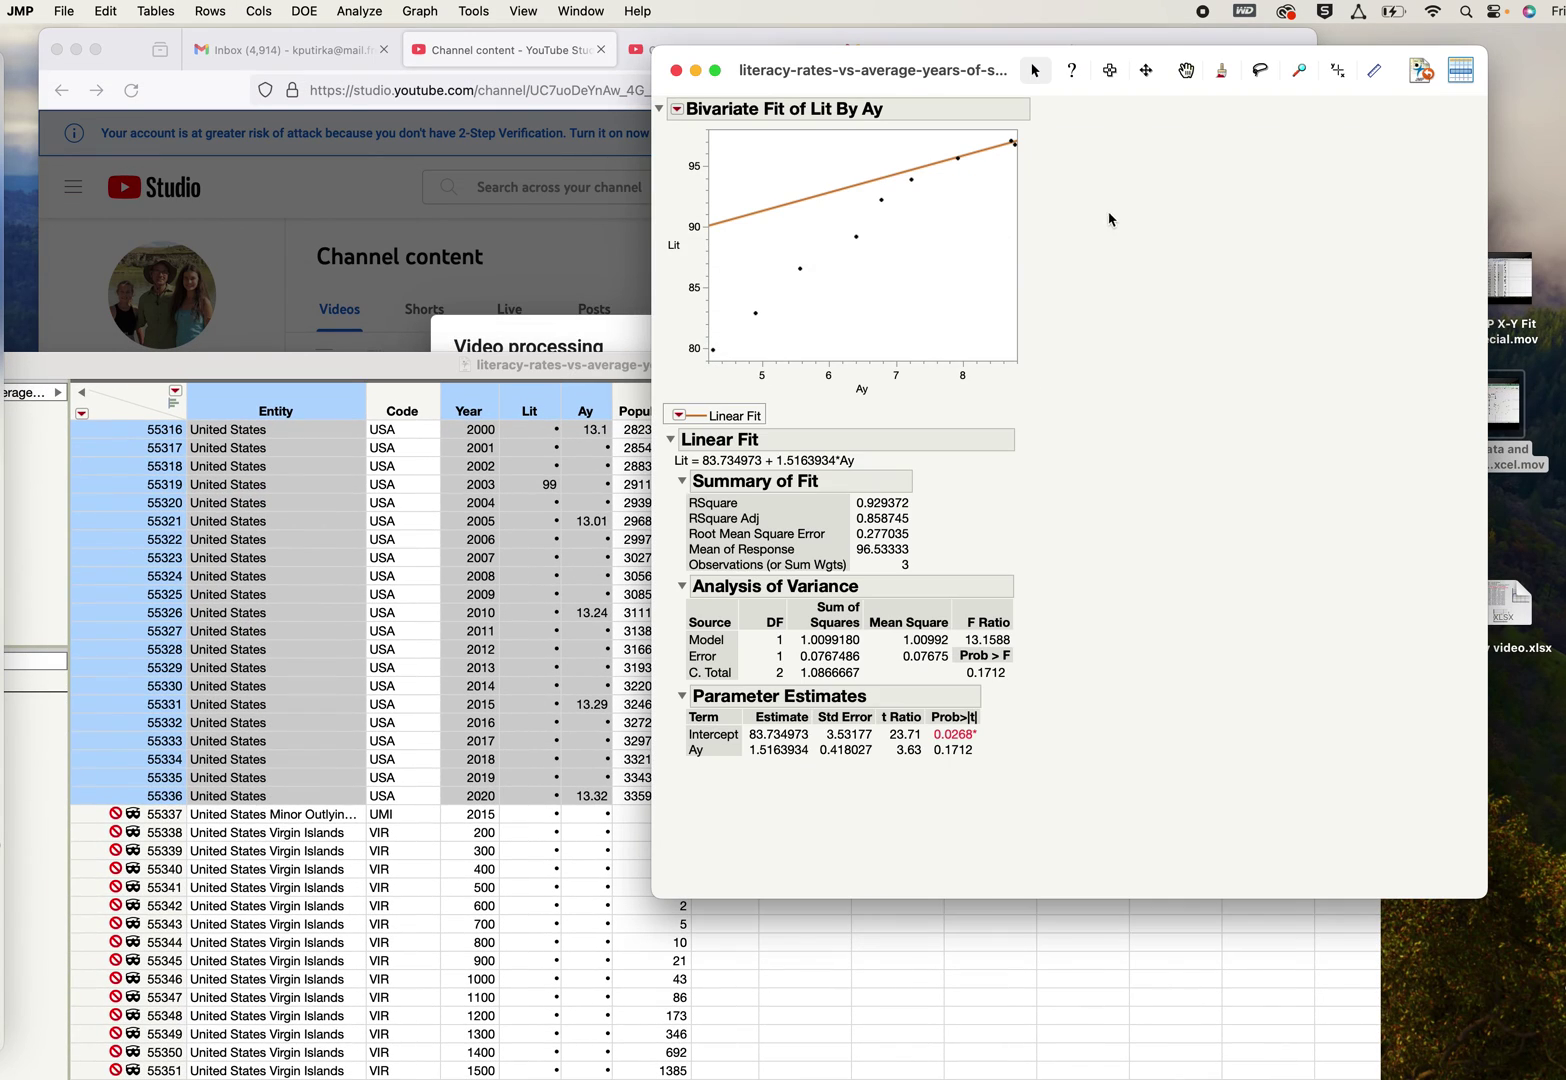
Step: Fit a second line through all nine points: Lit = 64.95 + 3.82*Ay, R² 0.966
click(677, 109)
click(730, 224)
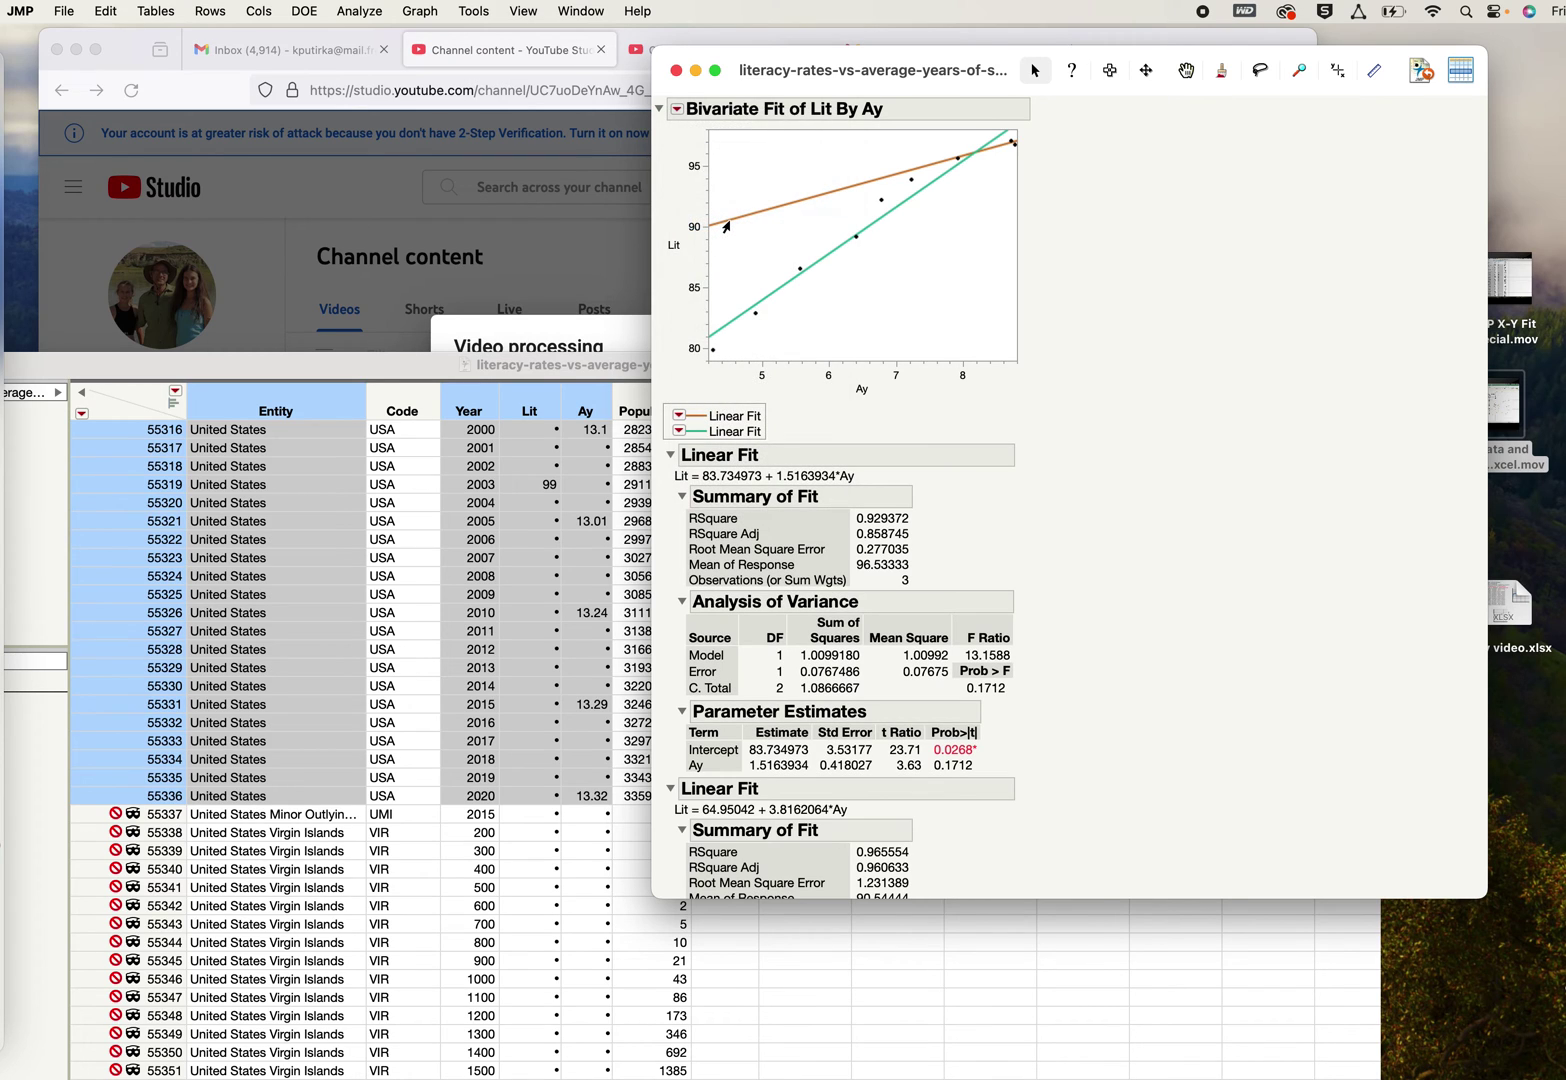
scroll(907, 576, down, 5)
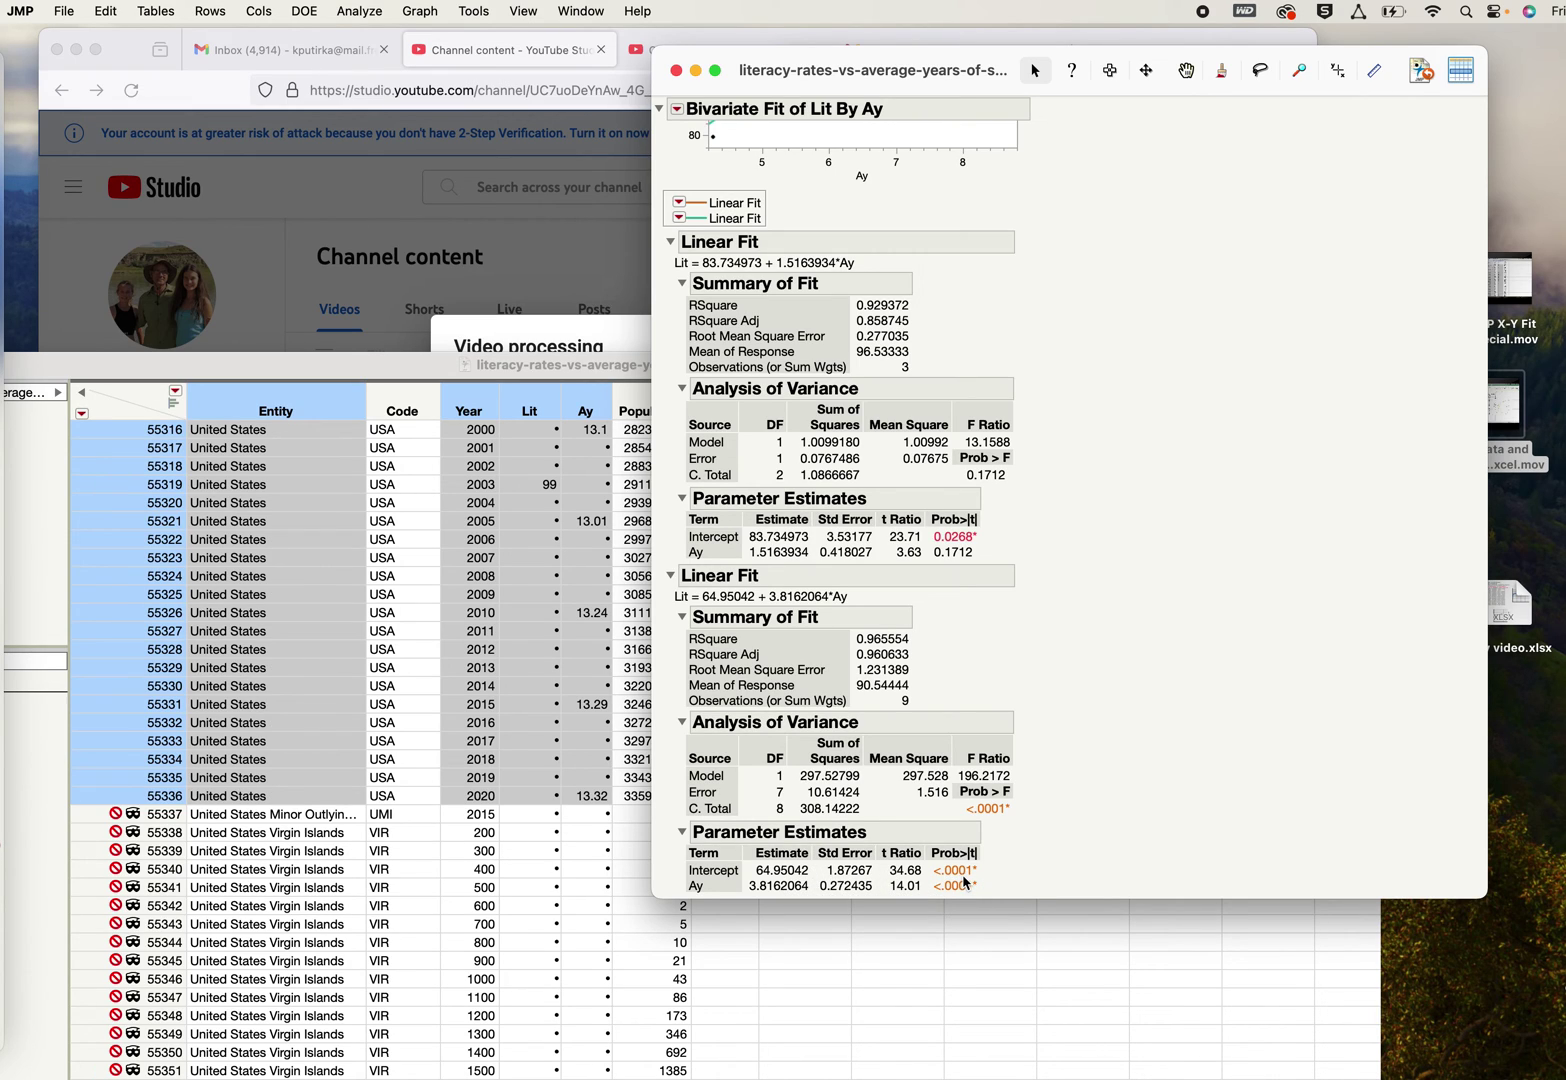
scroll(965, 872, up, 5)
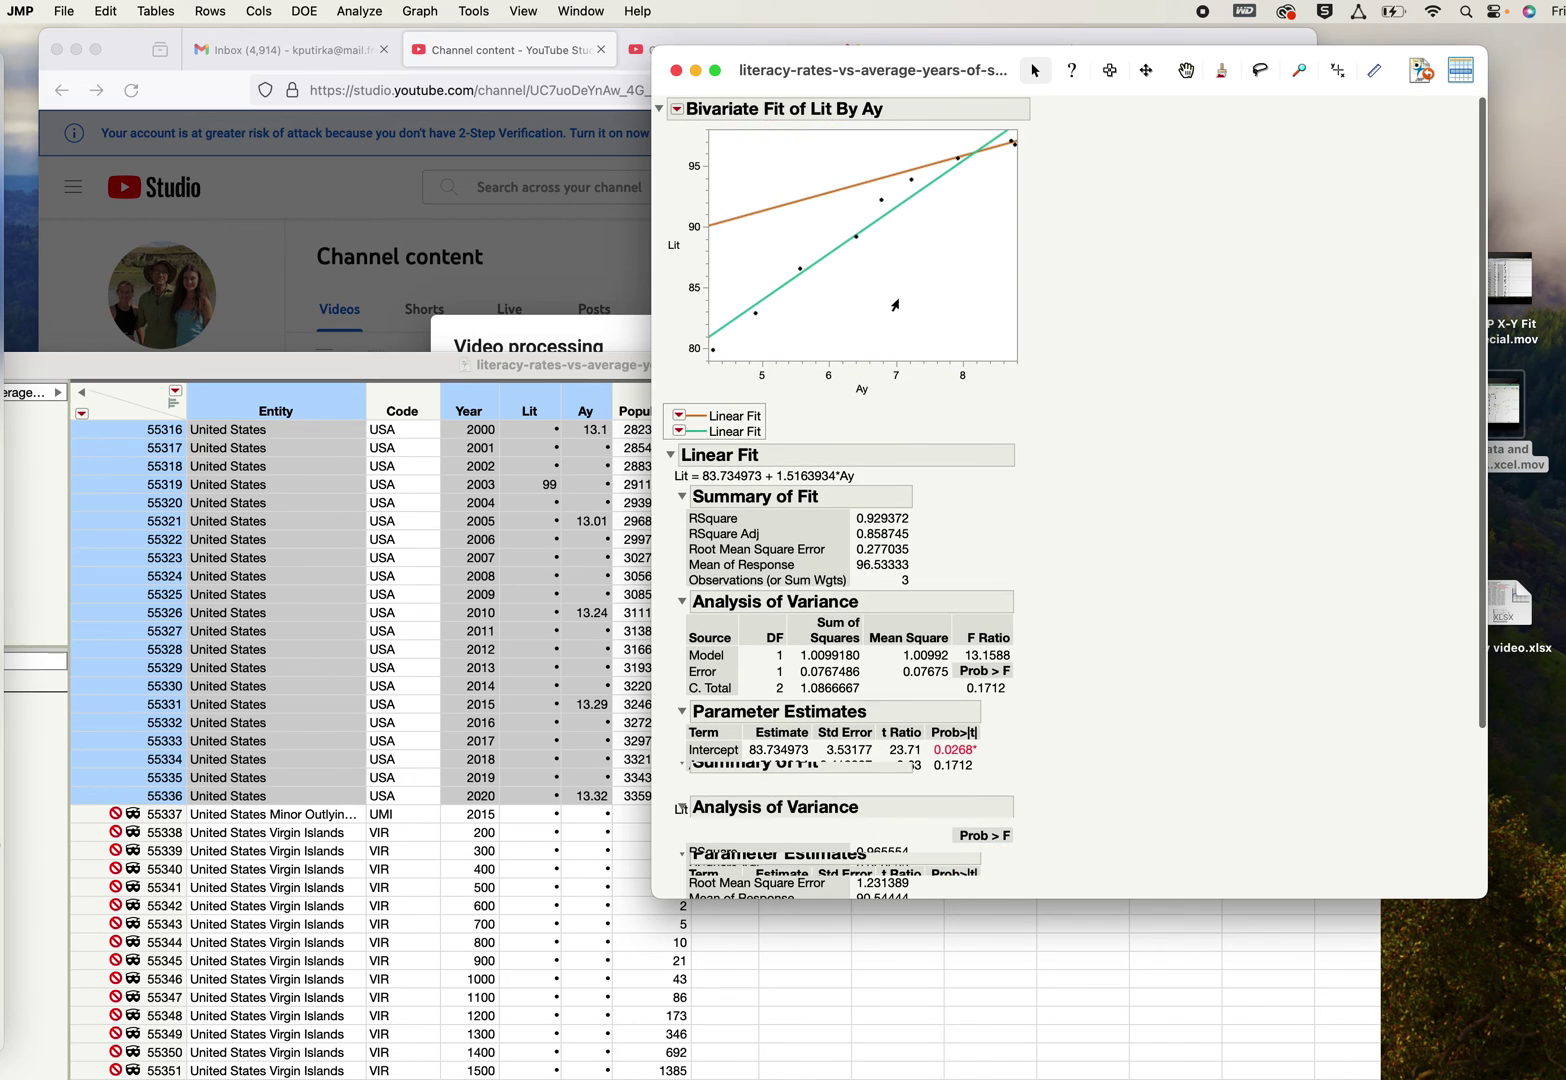
Step: Clear the United States row selection by clicking in the plot
click(829, 196)
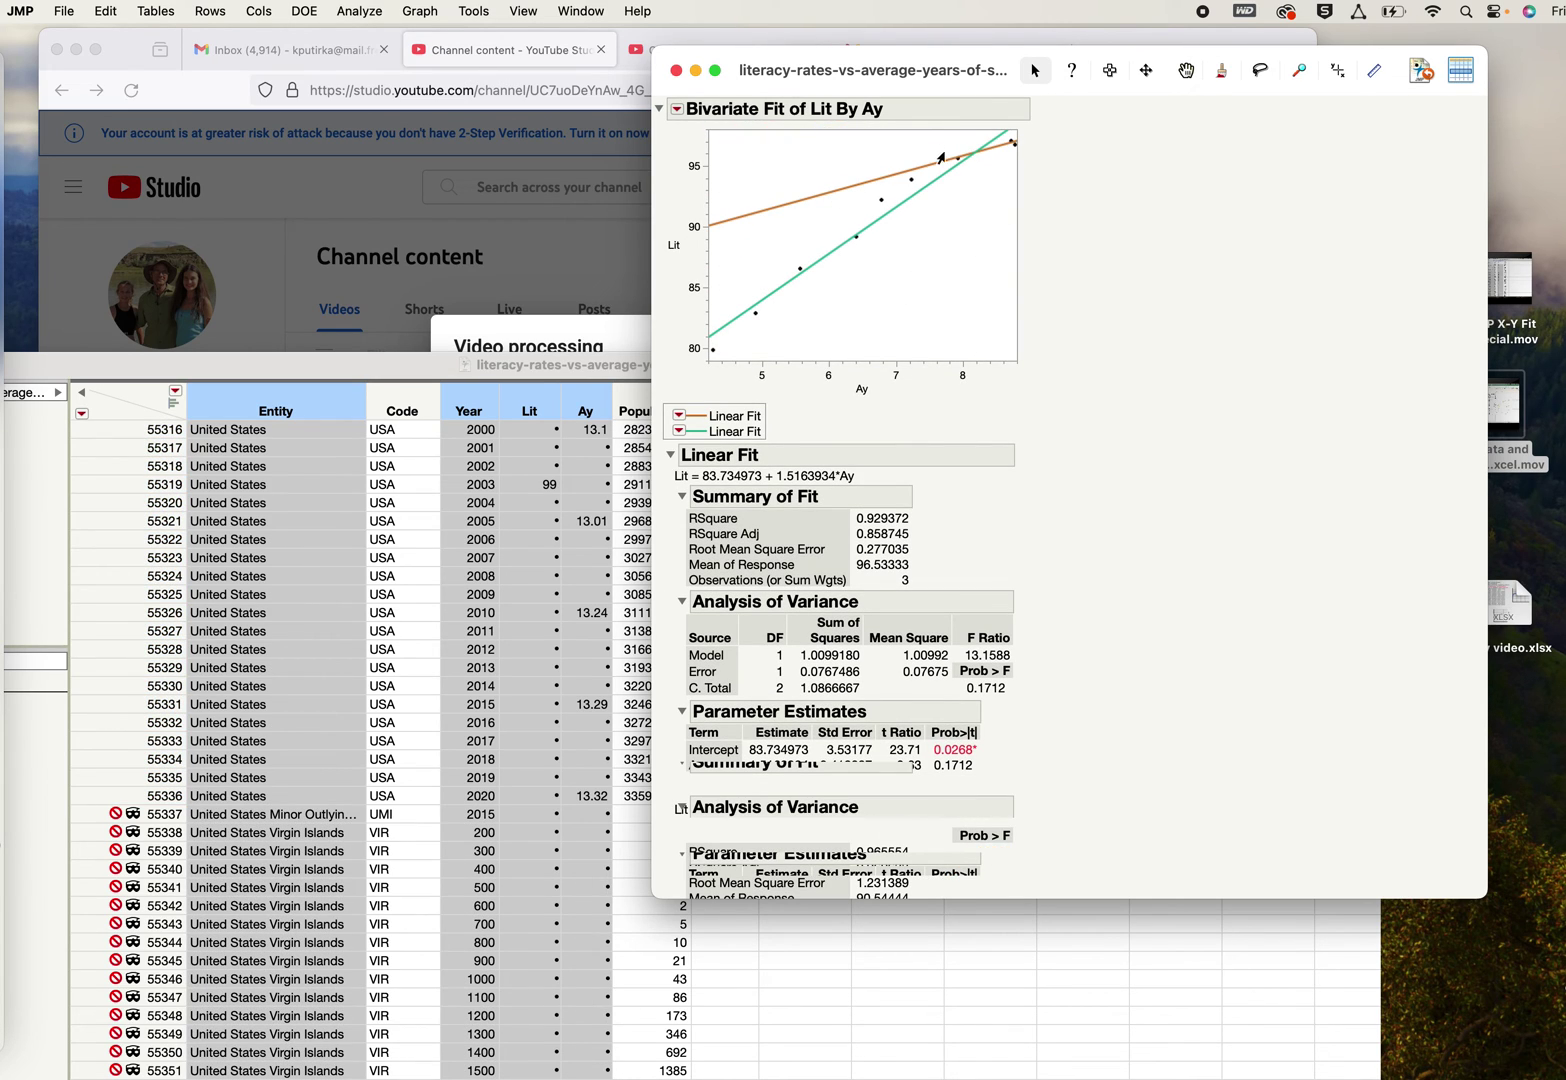
scroll(998, 469, down, 5)
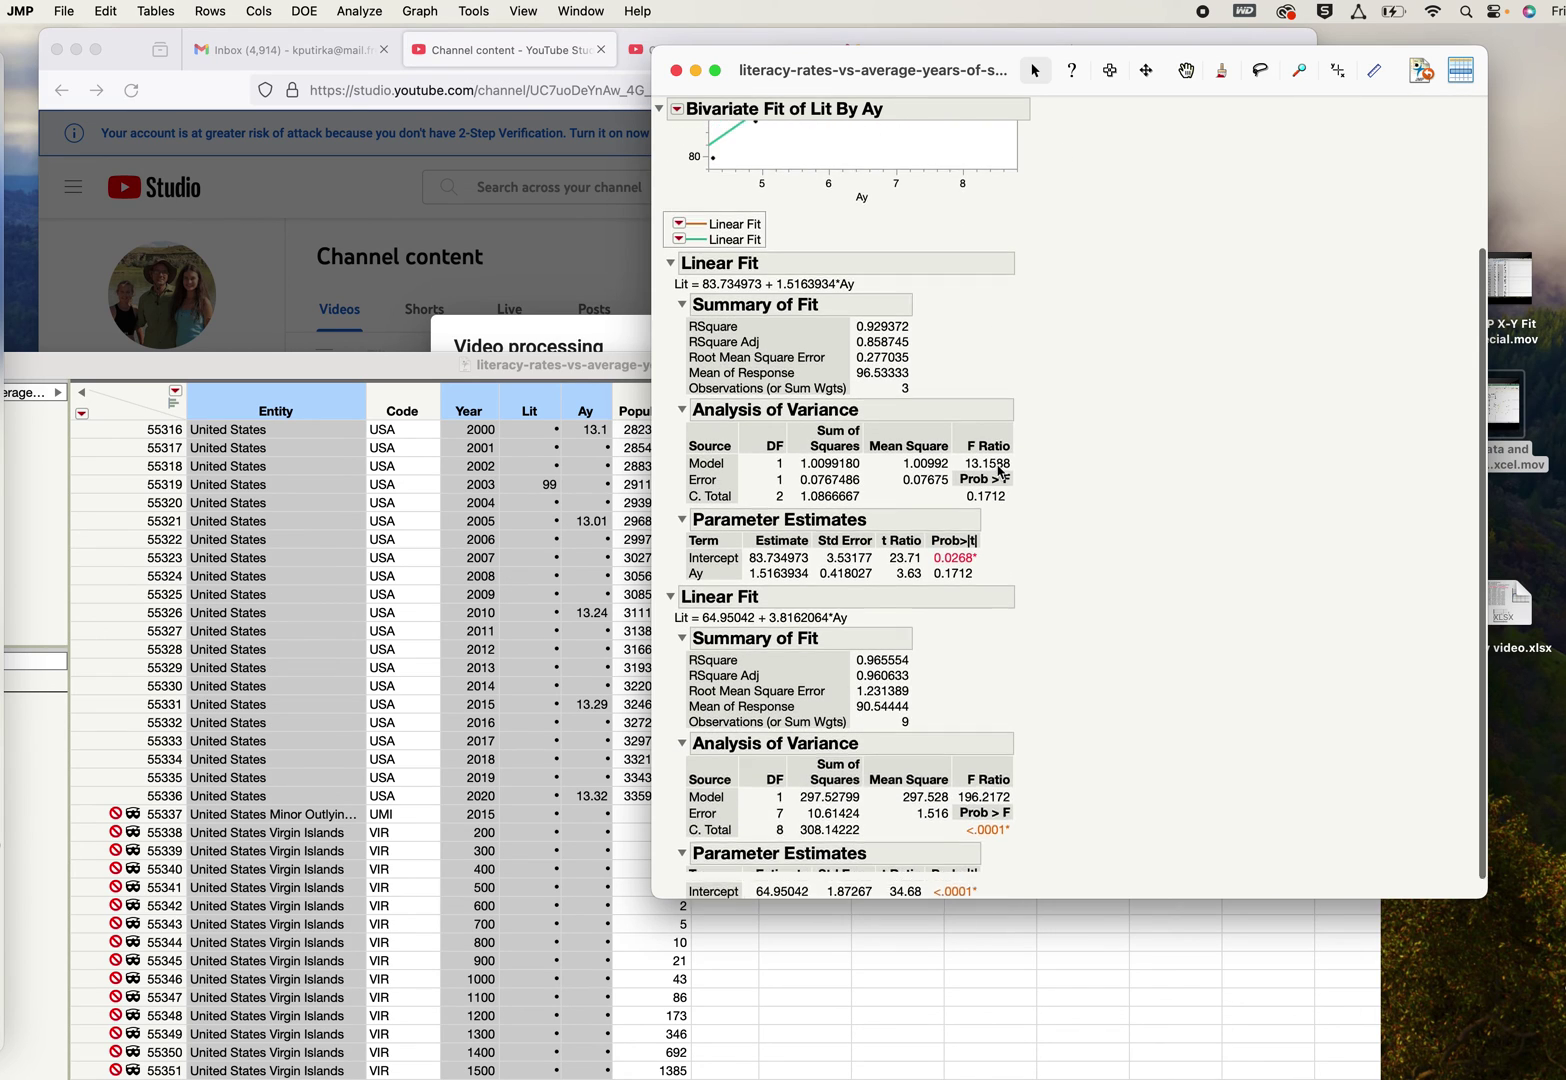
scroll(998, 469, up, 3)
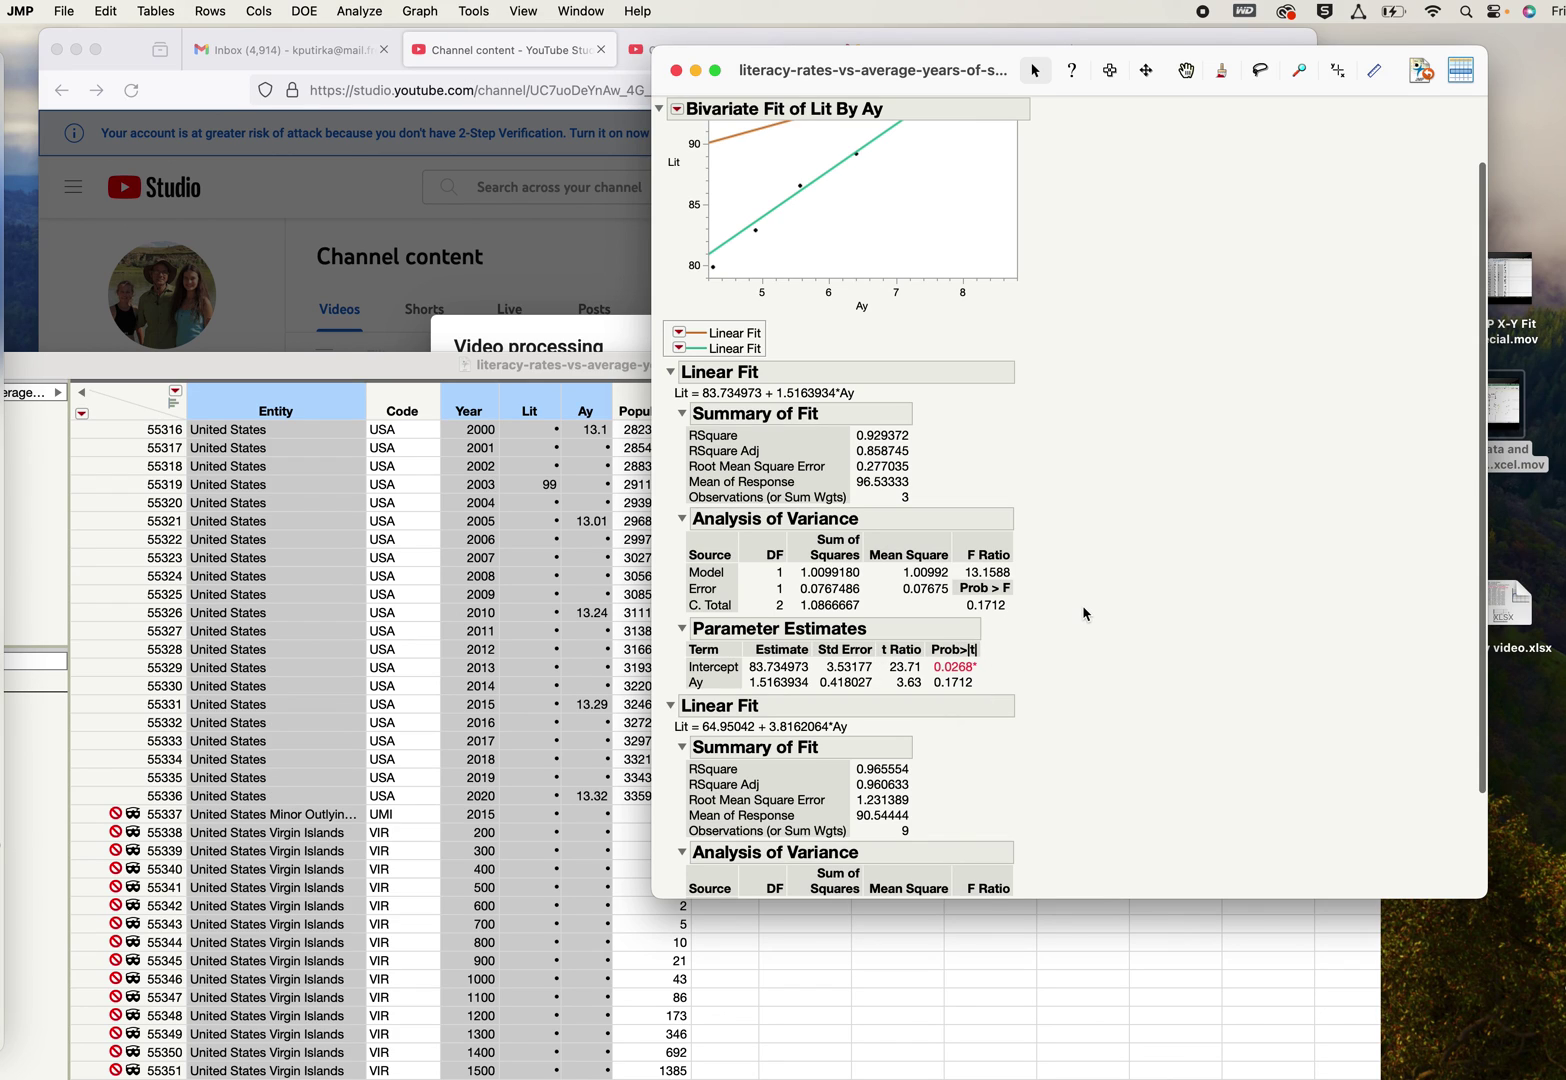
scroll(1084, 612, up, 3)
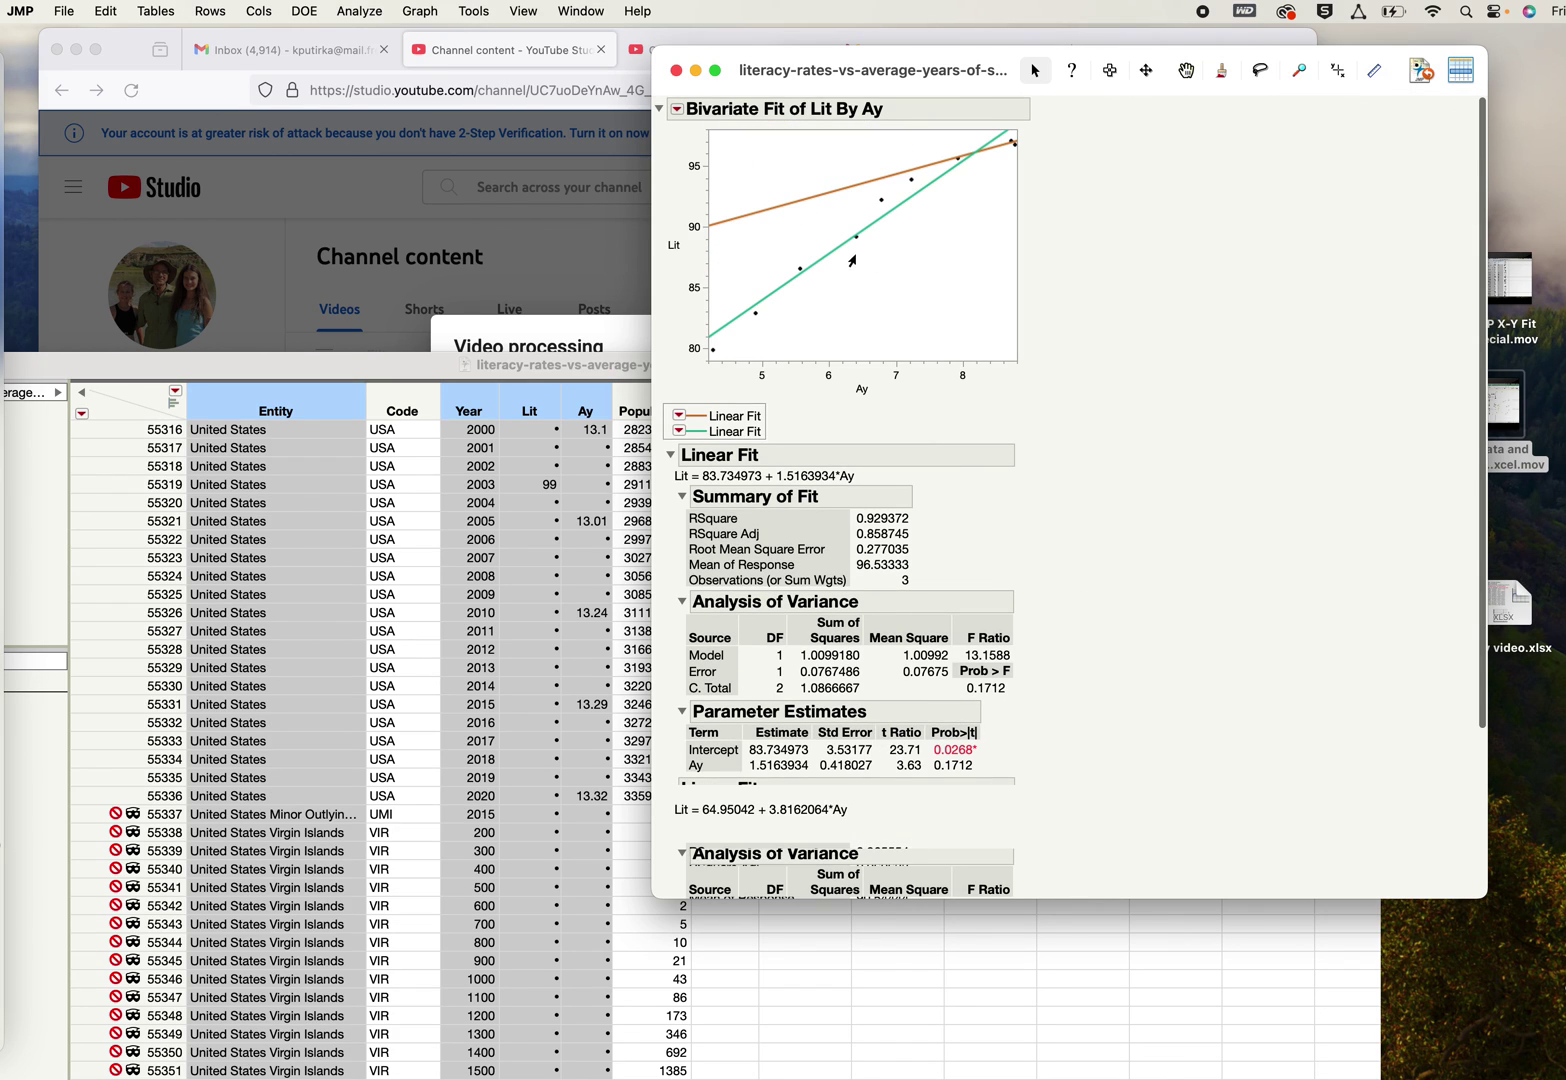